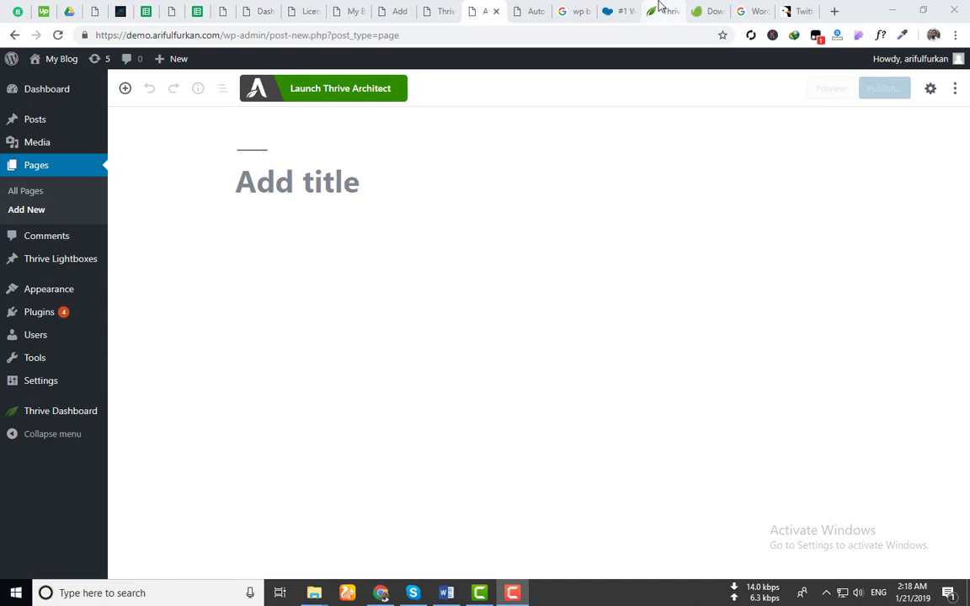
click(662, 8)
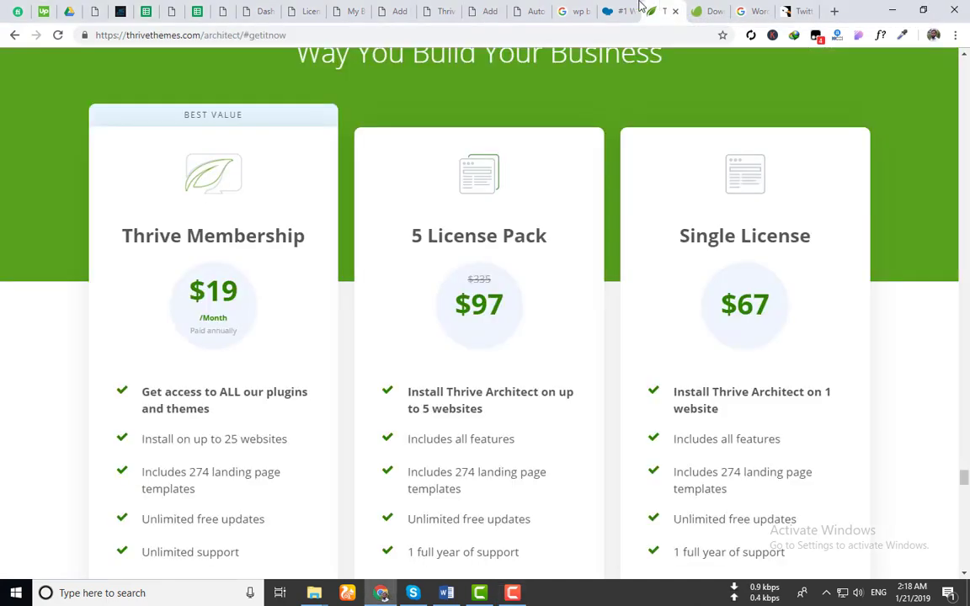
click(623, 10)
click(580, 8)
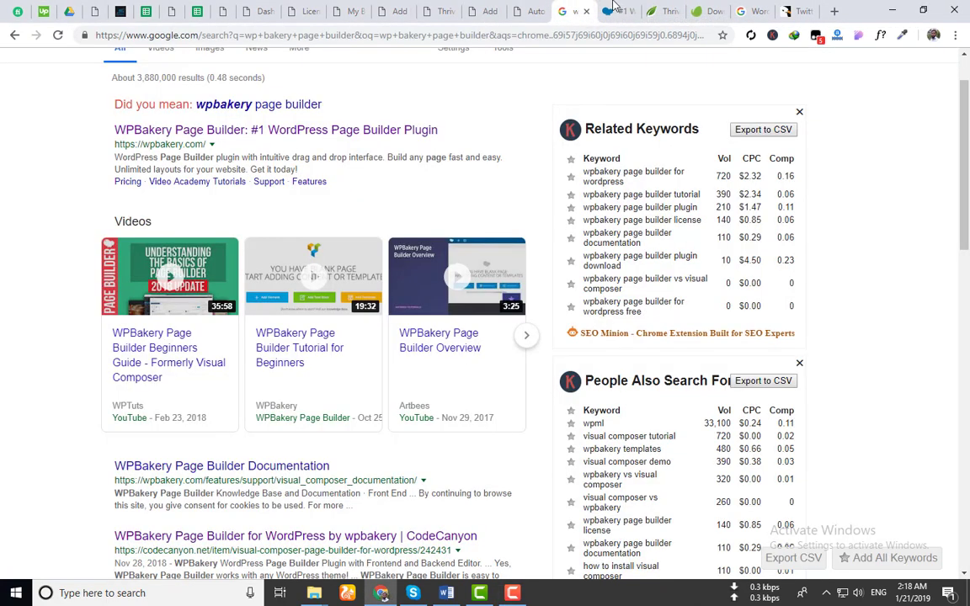
click(618, 10)
click(519, 8)
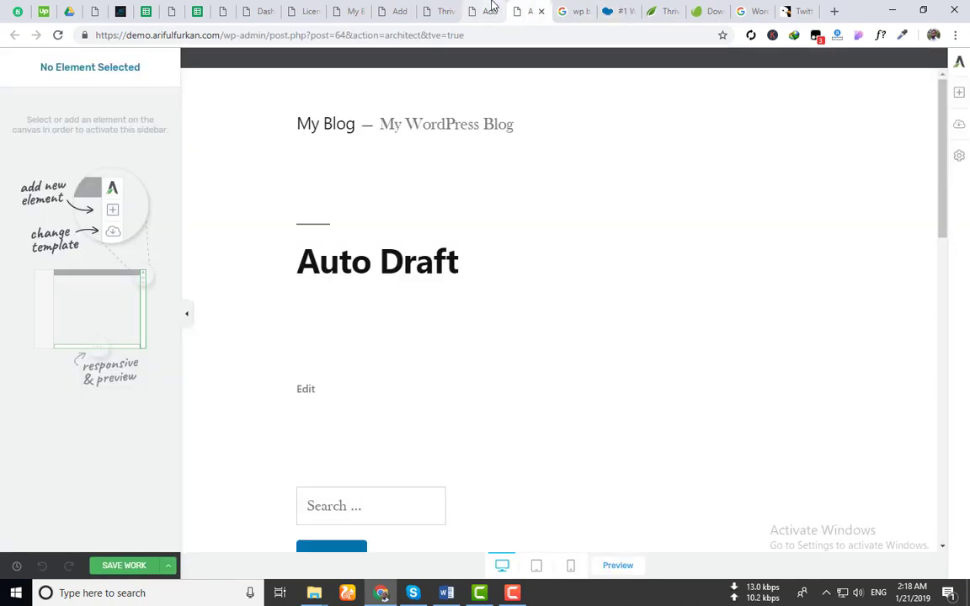
click(494, 9)
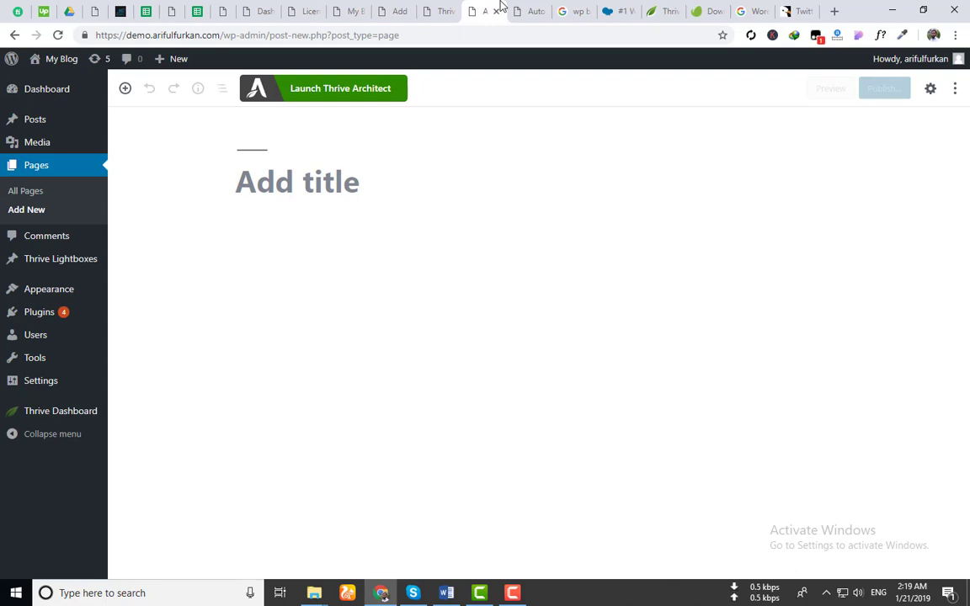
- Close the WPBakery, Thrive Themes and Envato Elements pages in the browser
click(716, 10)
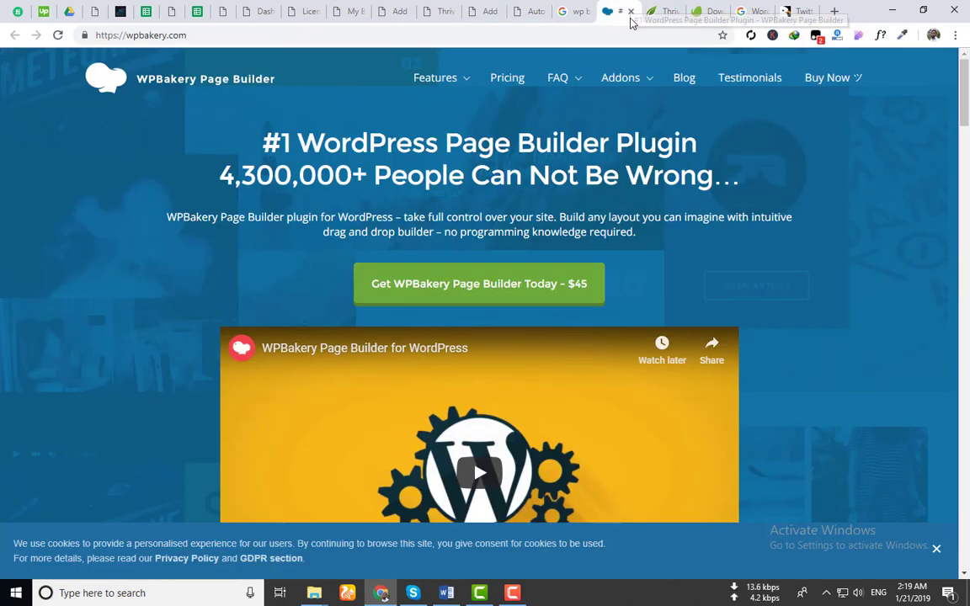
click(628, 12)
click(632, 12)
click(632, 12)
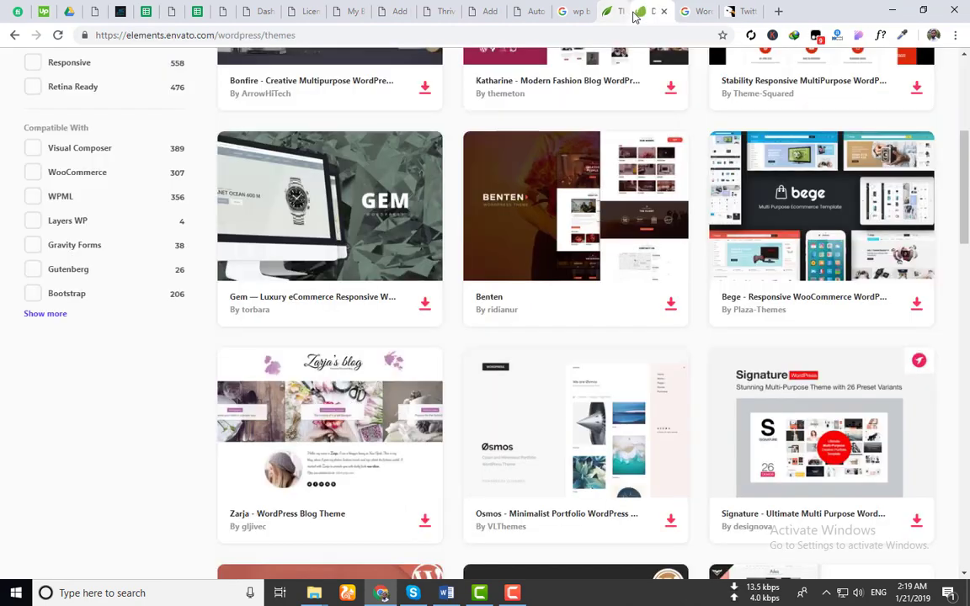
click(631, 12)
- Open the demo site's installed plugins list and update the Elementor plugin
click(413, 10)
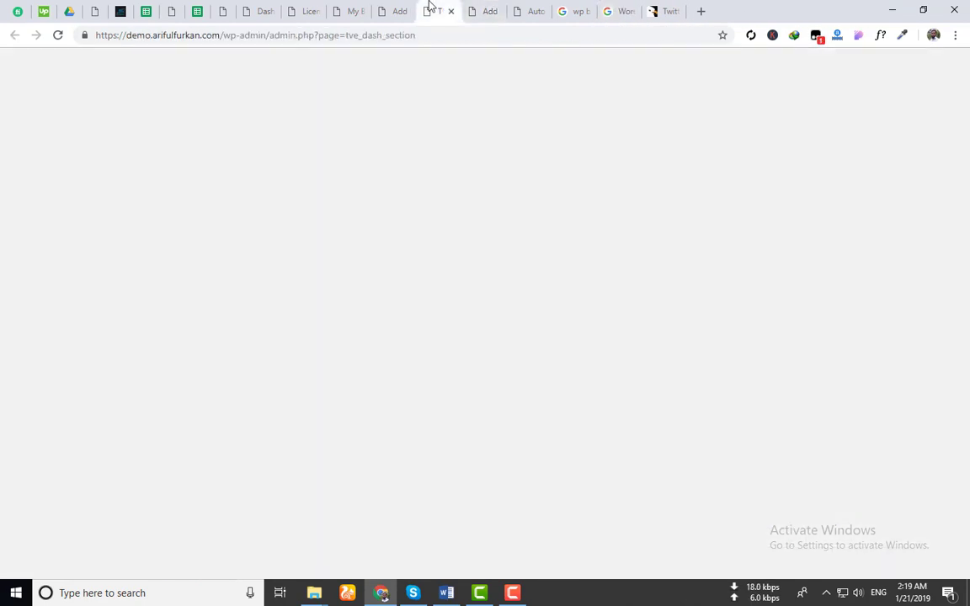
click(413, 7)
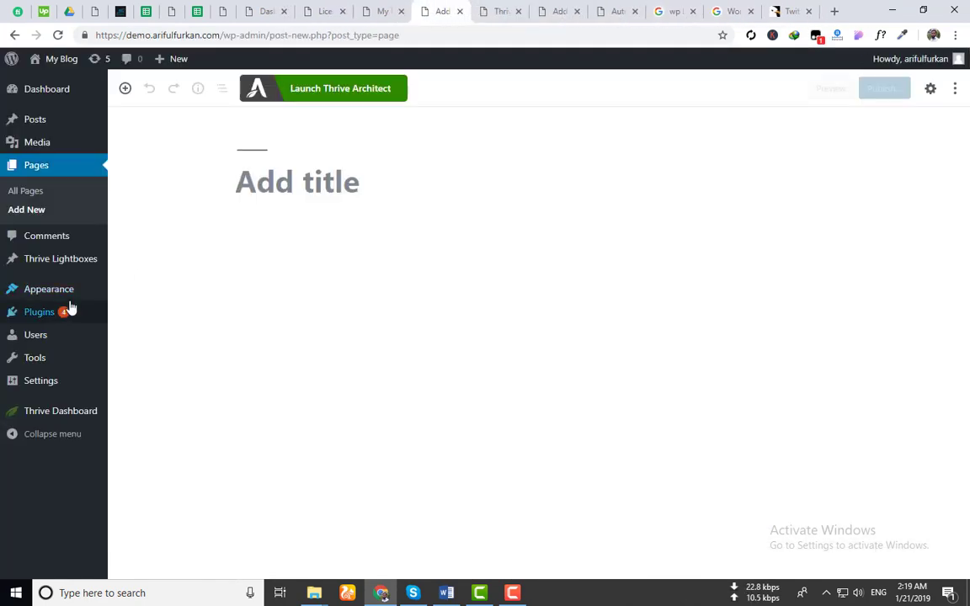
click(125, 315)
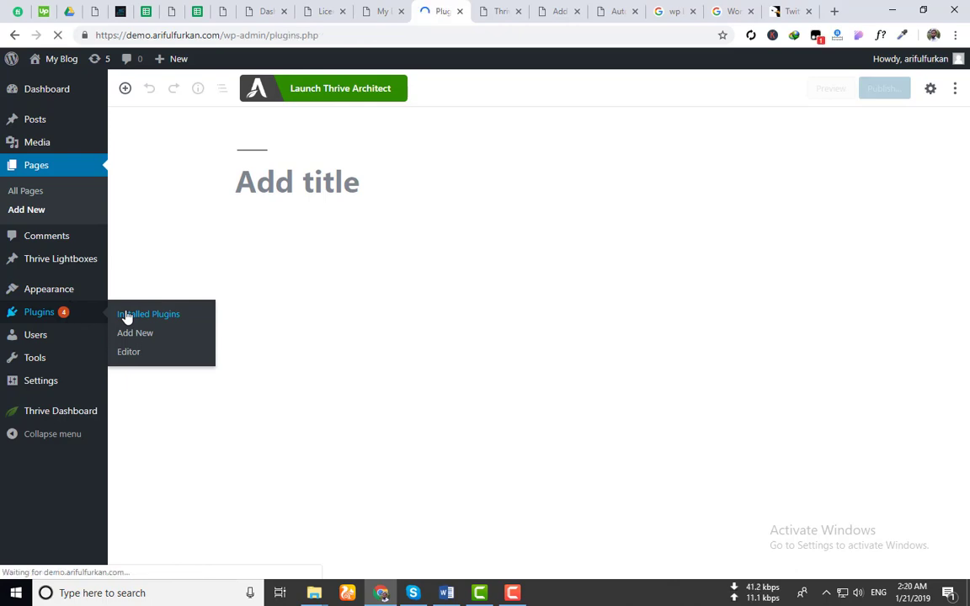
scroll(230, 336, down, 2)
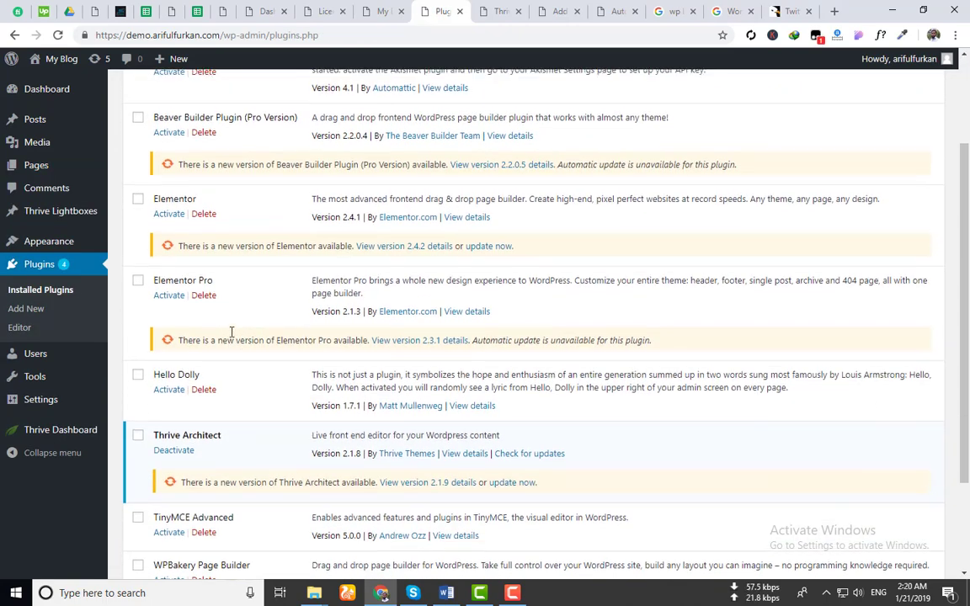
scroll(337, 261, up, 1)
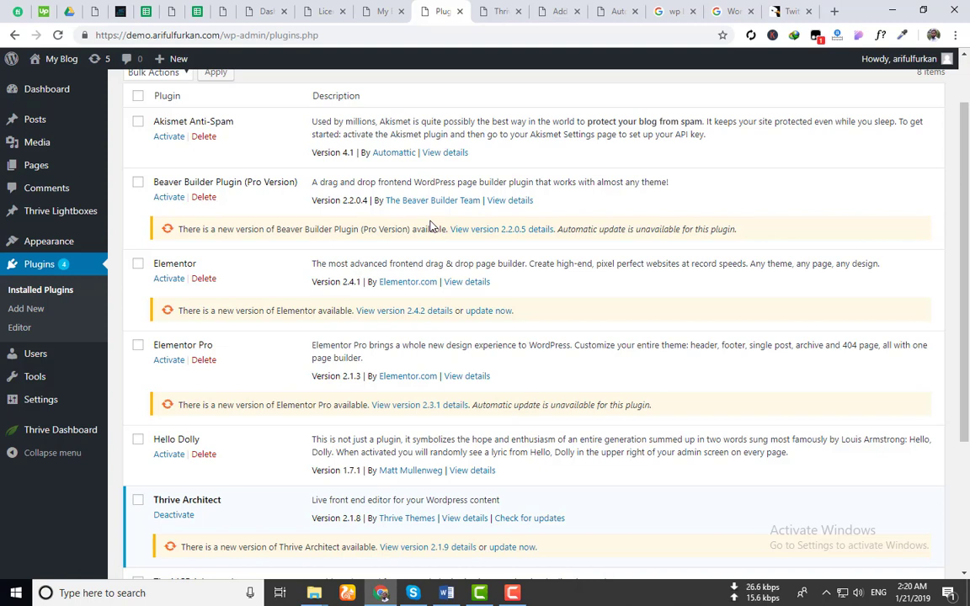
click(489, 311)
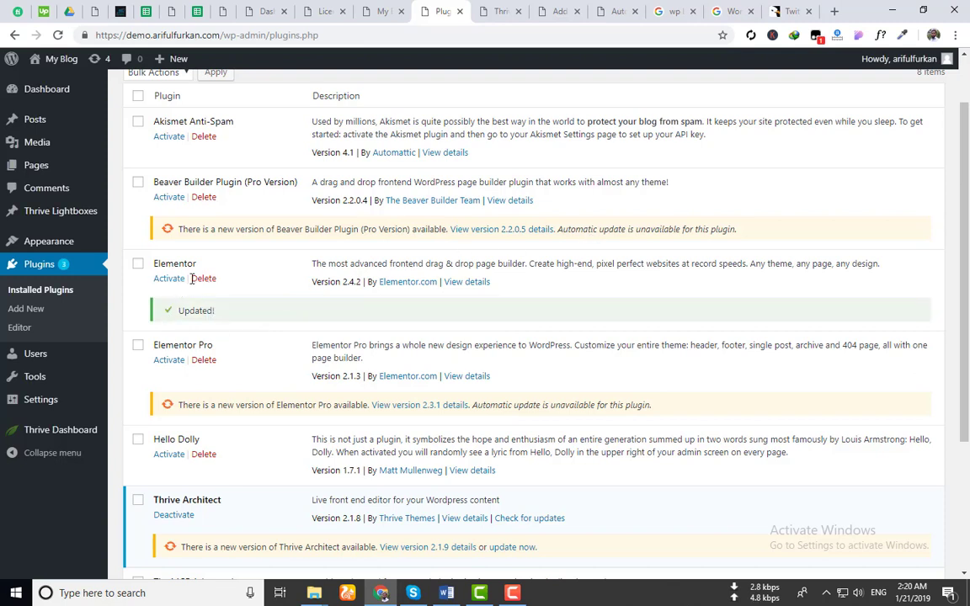
- Examine the update notices for Elementor, Elementor Pro and Beaver Builder and look through the rest of the installed plugins
drag(154, 264, 235, 264)
click(194, 268)
click(193, 235)
drag(502, 405, 653, 405)
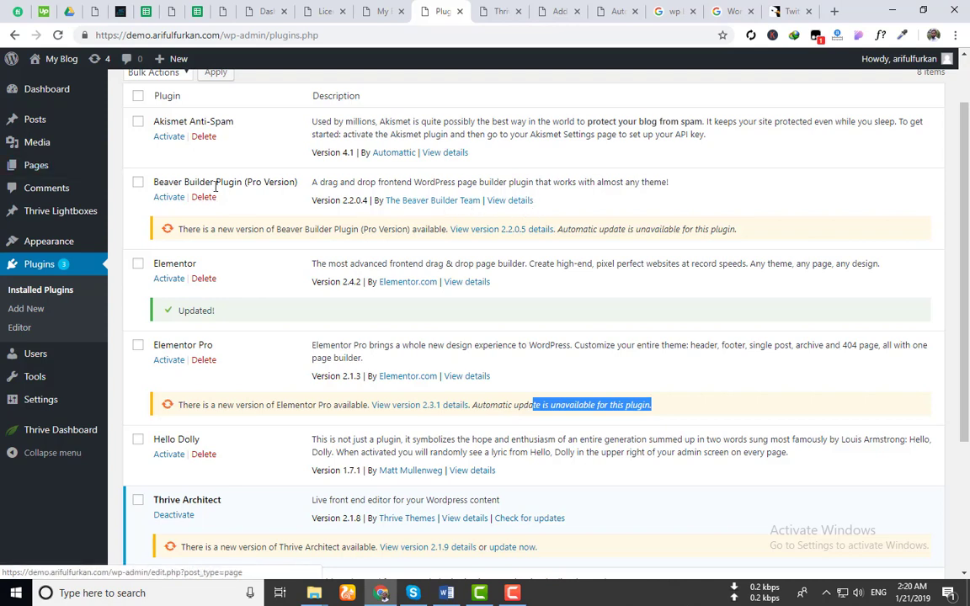
drag(251, 182, 221, 197)
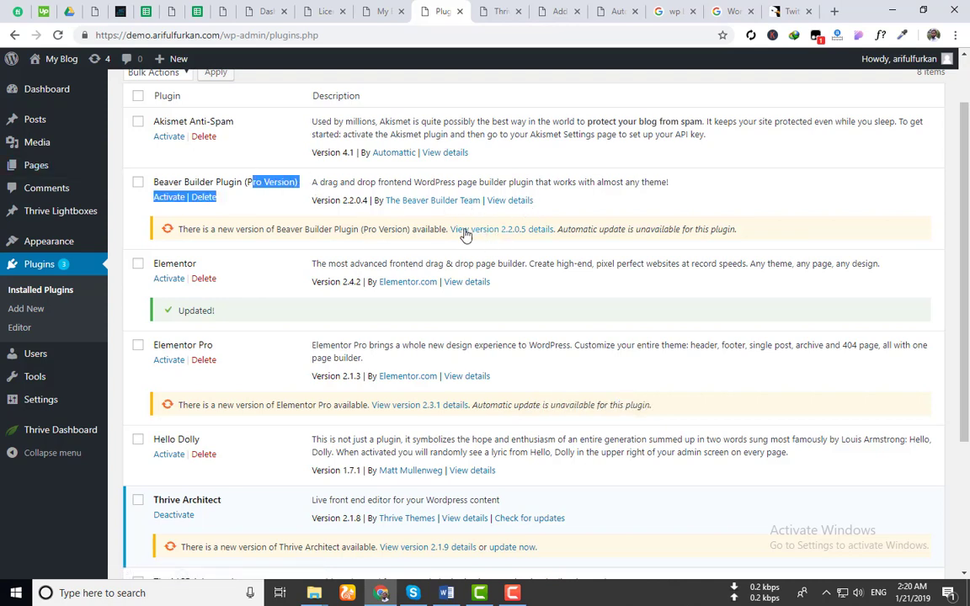
click(215, 209)
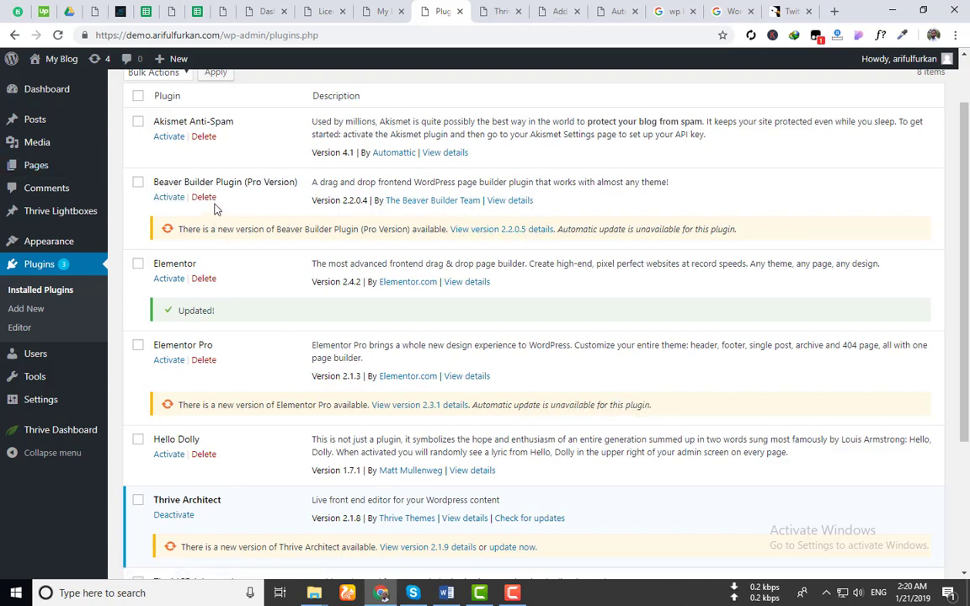
scroll(304, 343, down, 2)
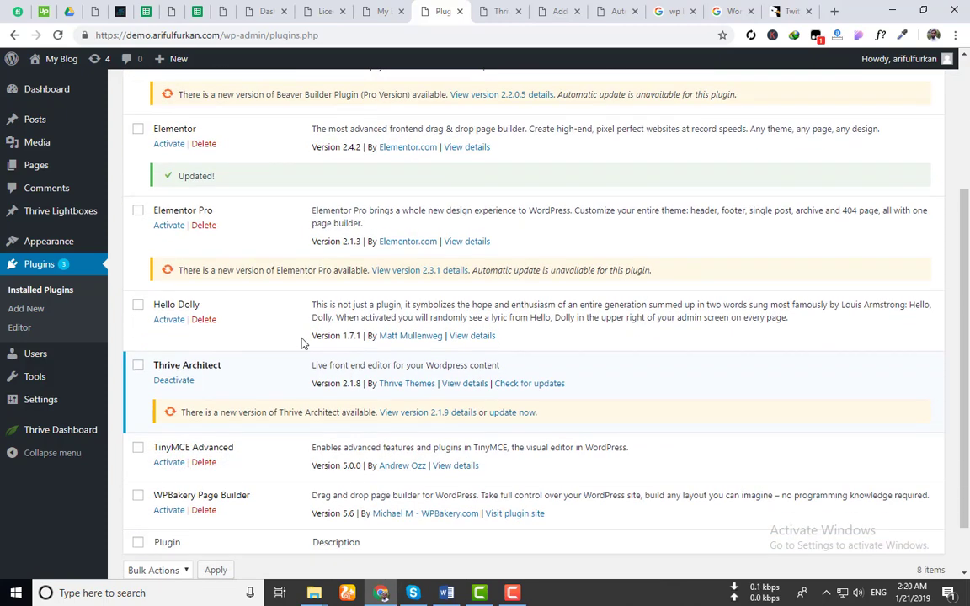
scroll(509, 255, up, 3)
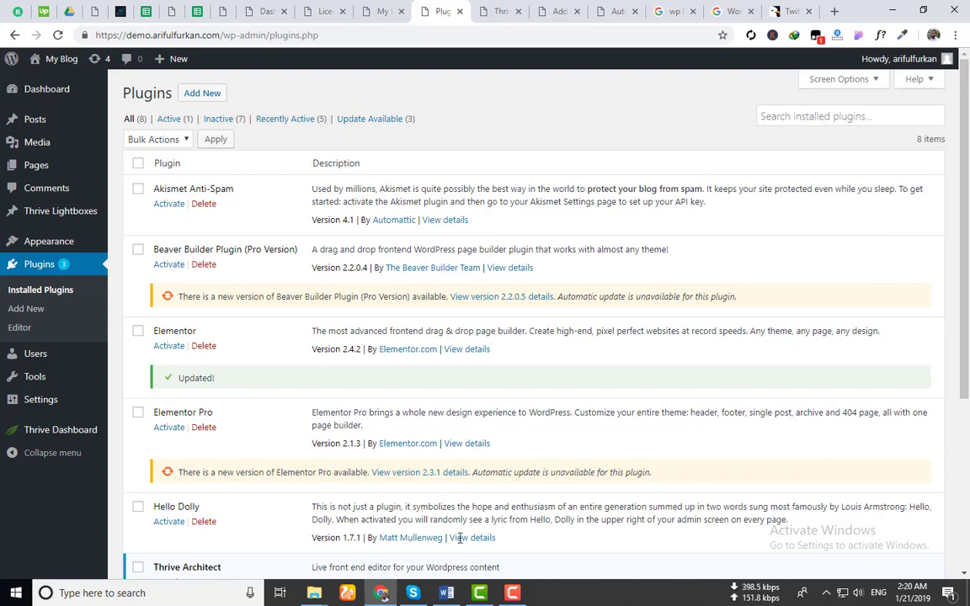
- Switch to the Word document of questions and copy the address virustotal.com from the null theme question
click(446, 593)
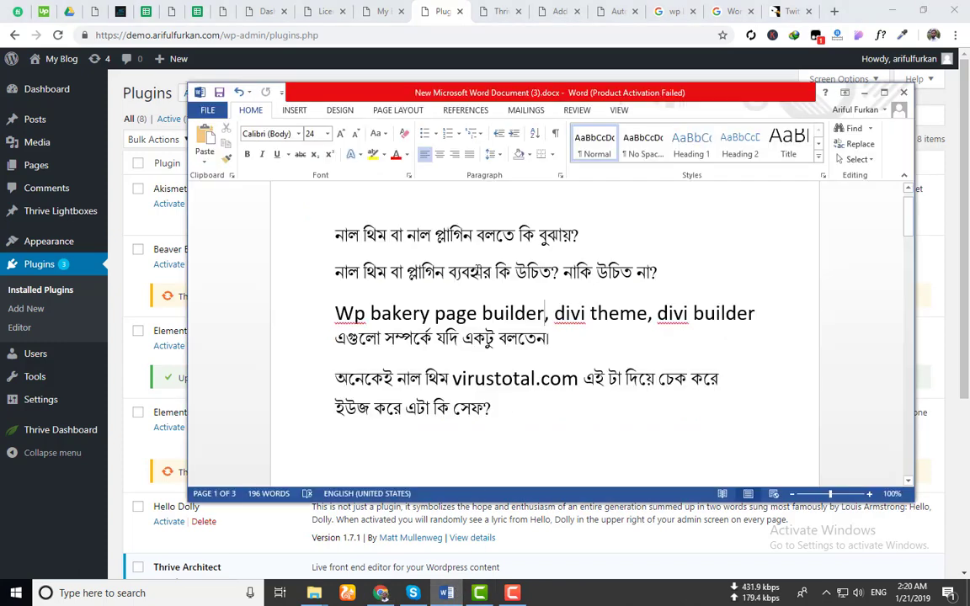
scroll(477, 268, down, 1)
scroll(478, 268, down, 1)
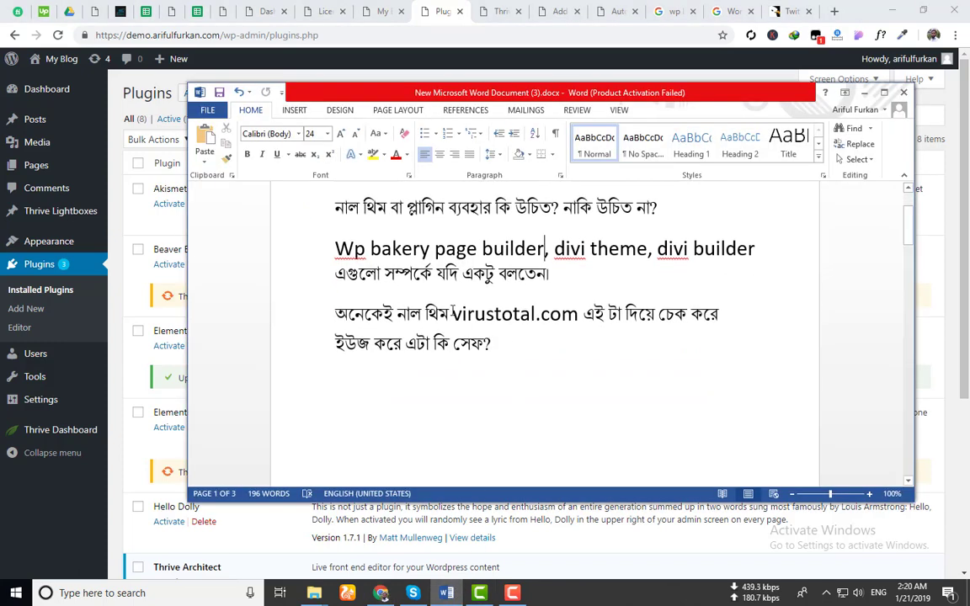
drag(452, 314, 577, 315)
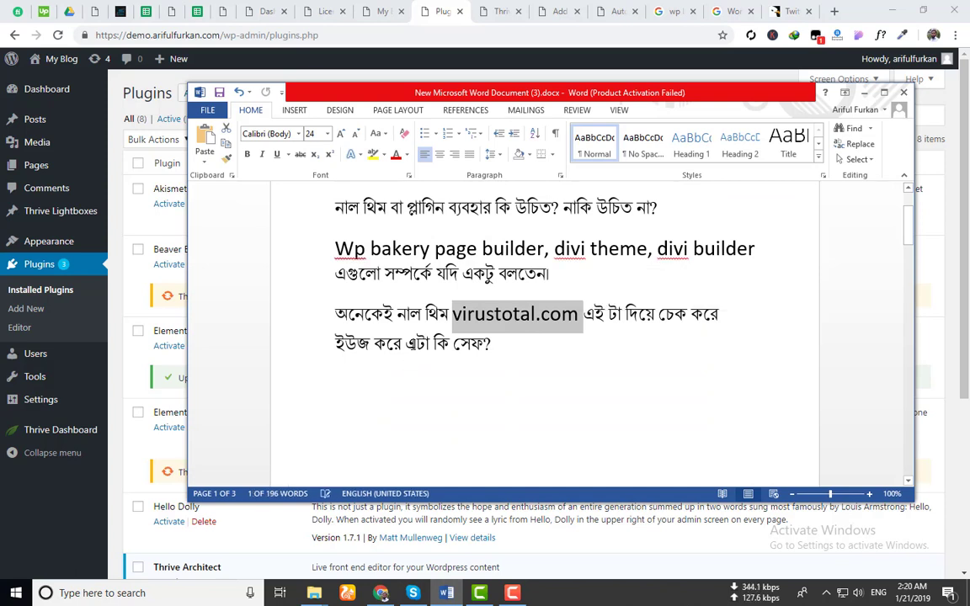
click(416, 343)
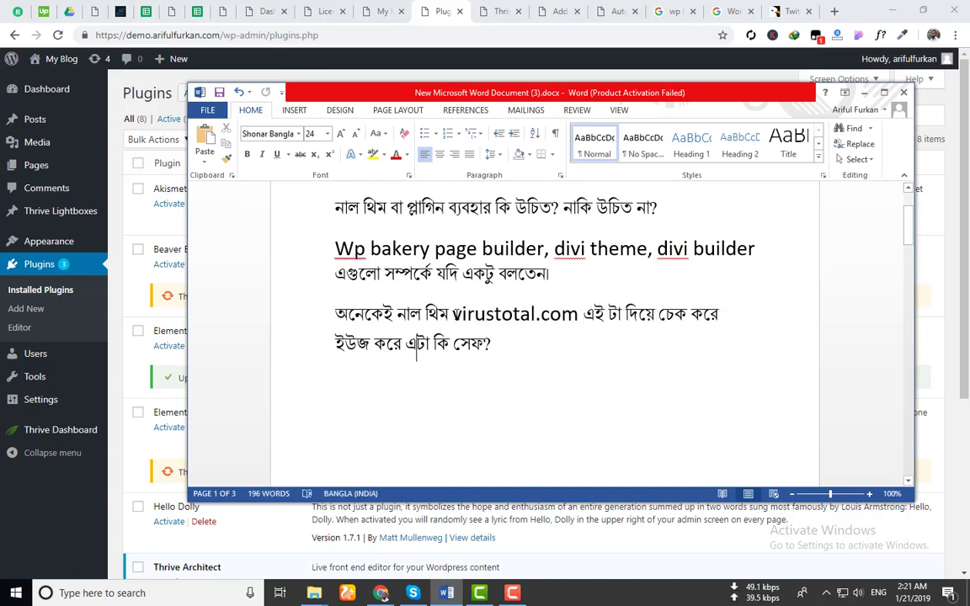
drag(454, 314, 572, 312)
key(ctrl+c)
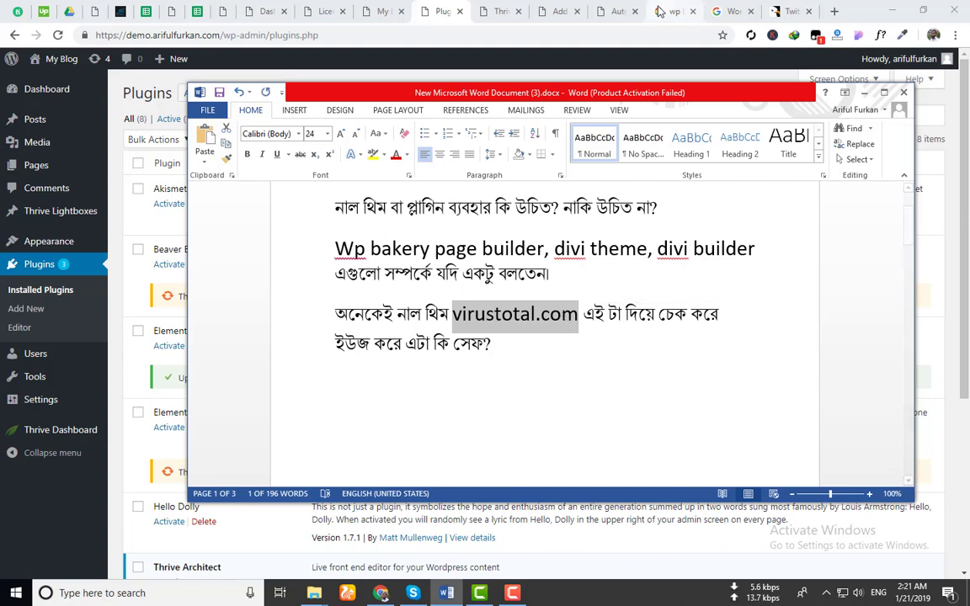
- Switch to Chrome and open the copied virustotal.com address in place of the Twitter feed plugin search results
click(731, 11)
click(631, 36)
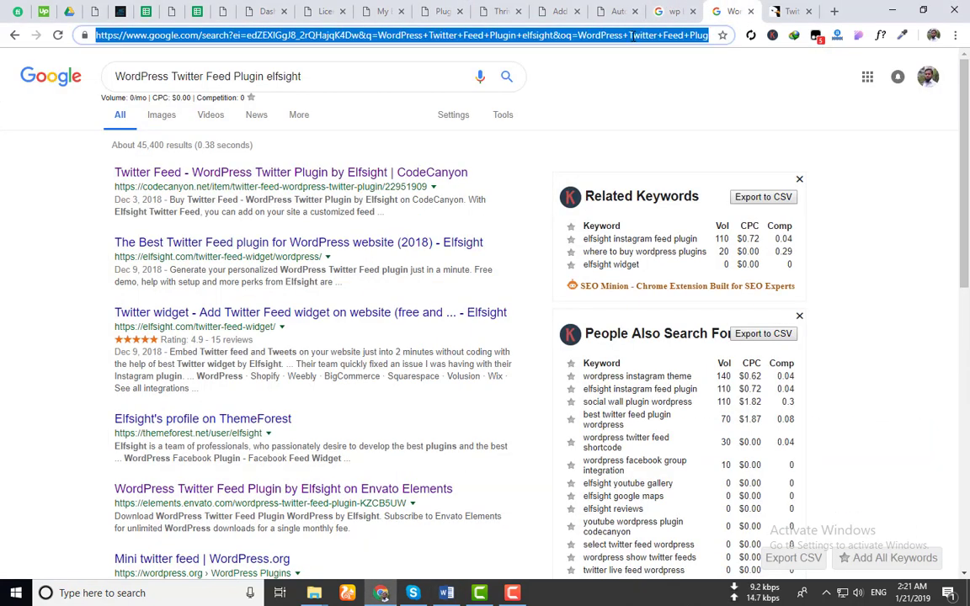
key(ctrl+v)
key(Return)
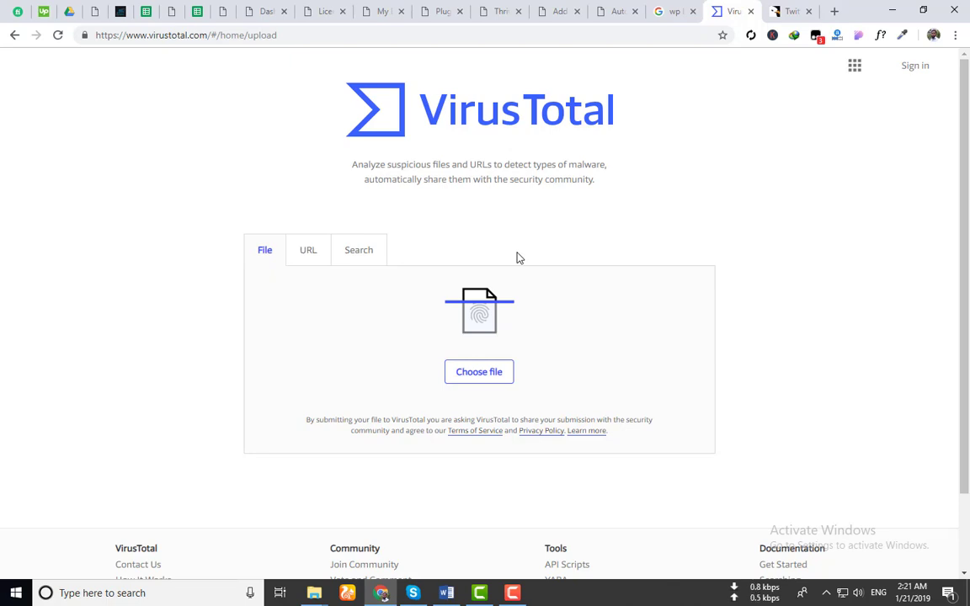
- Glance at the Twitter Feed plugin page on CodeCanyon and reload VirusTotal from its root address without "#/home/upload"
click(792, 10)
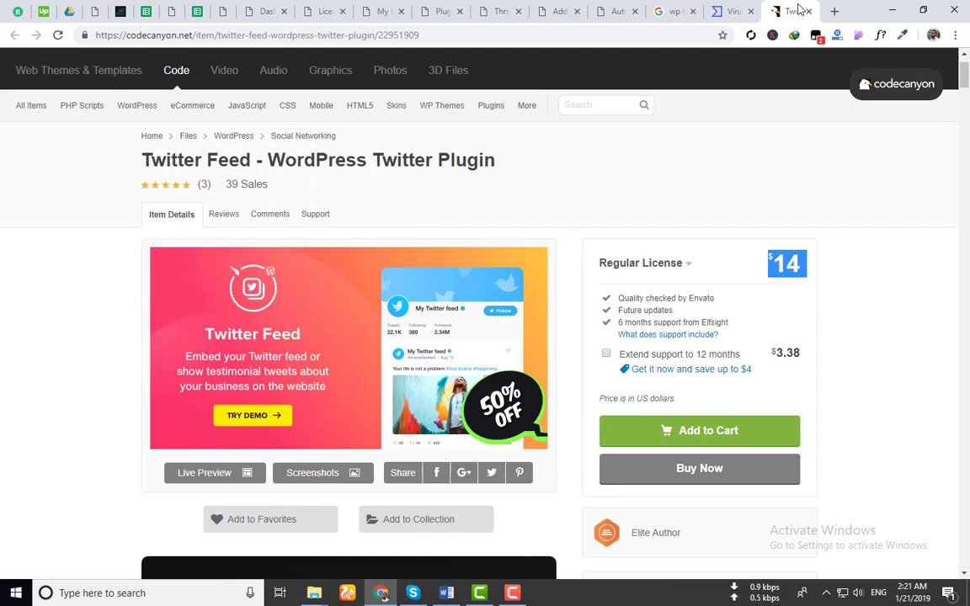
click(722, 9)
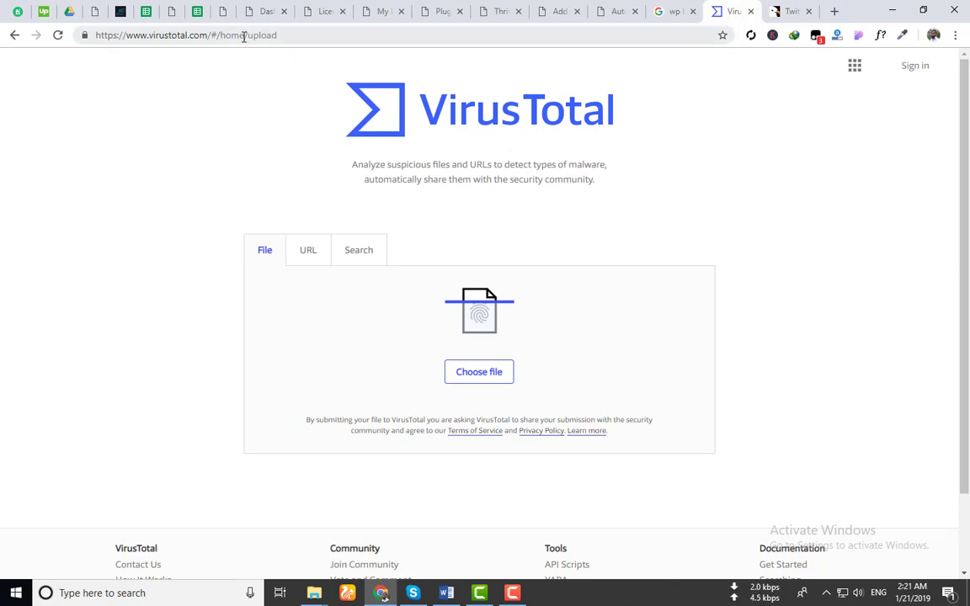
drag(211, 33, 408, 44)
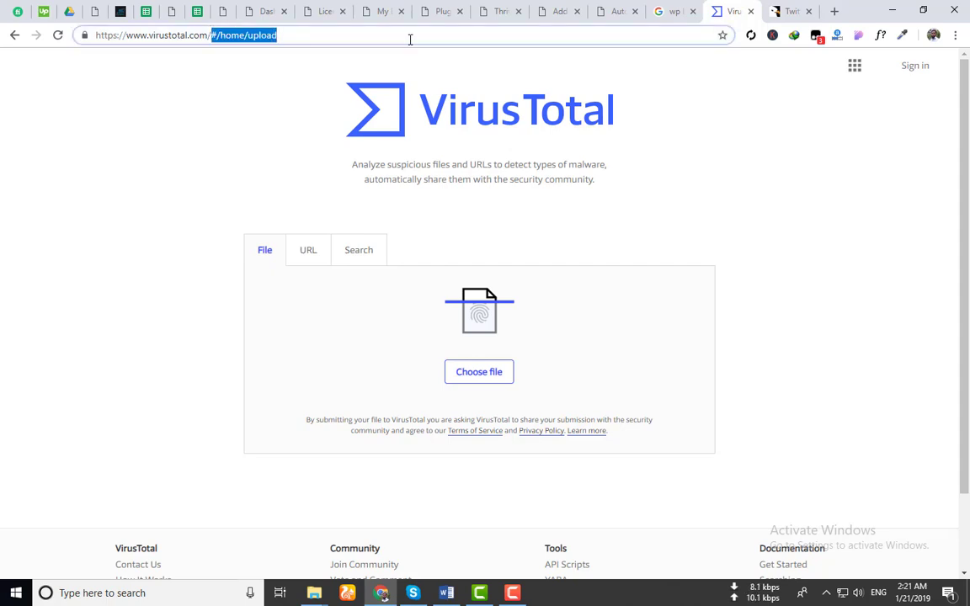
key(BackSpace)
key(Return)
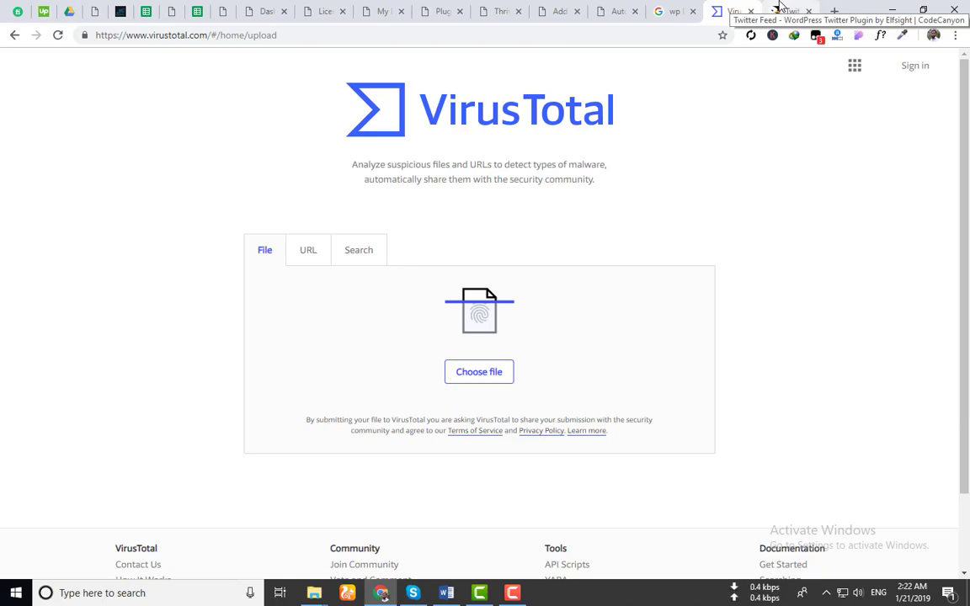
- Open wordpress.org in place of the WPBakery search results and go to its plugin directory
click(674, 11)
click(552, 35)
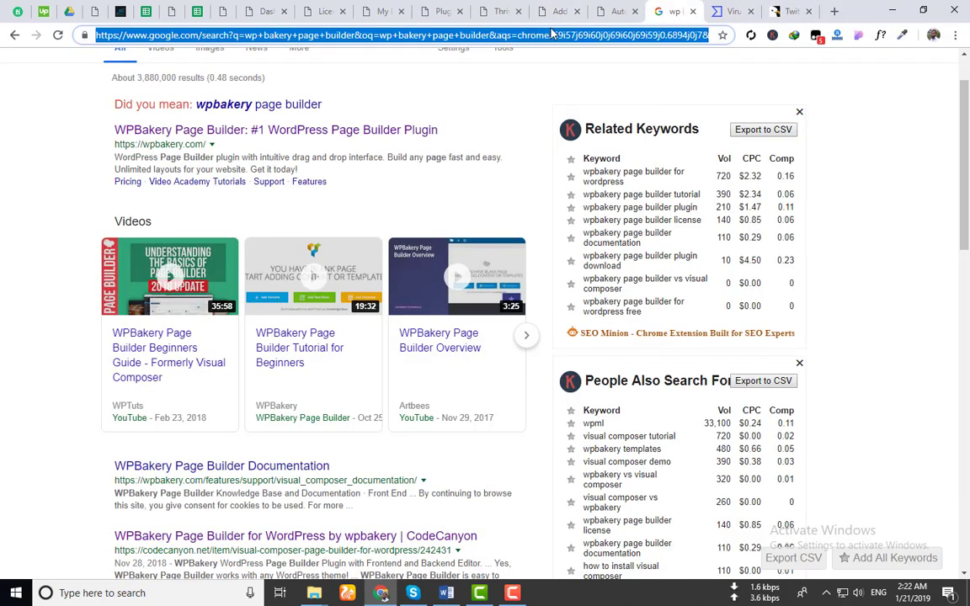
text(wo)
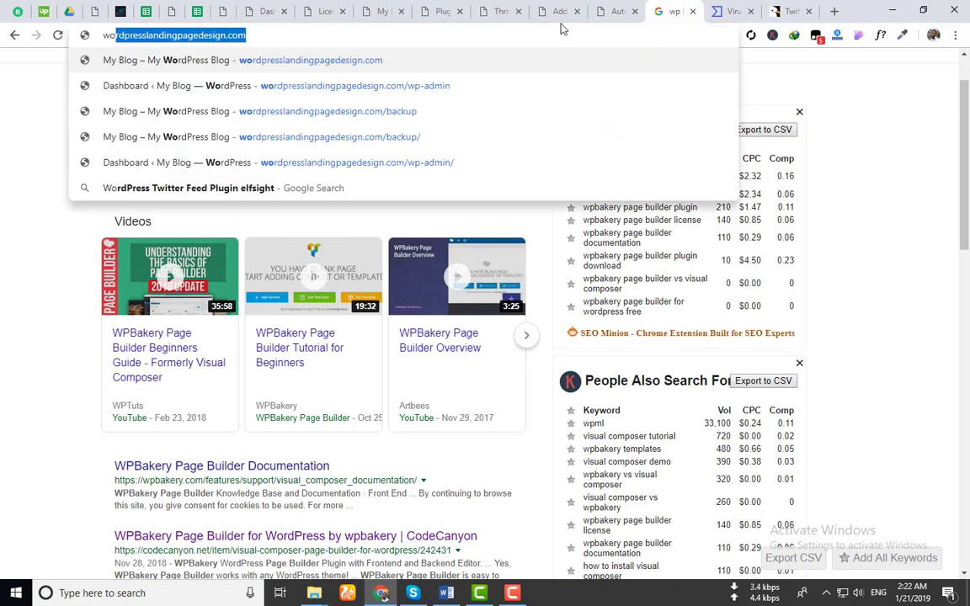
text(rdpre)
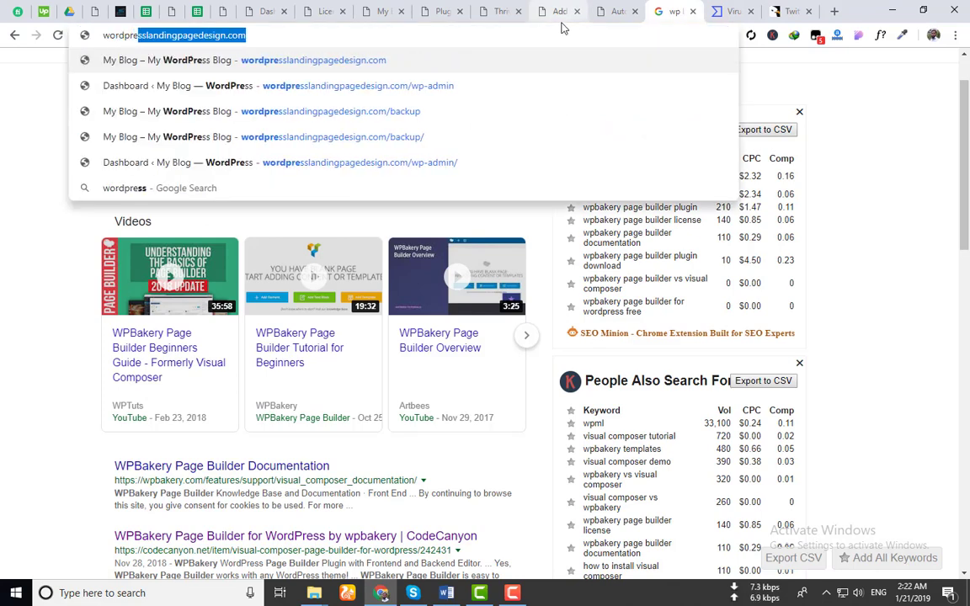
text(ss.org)
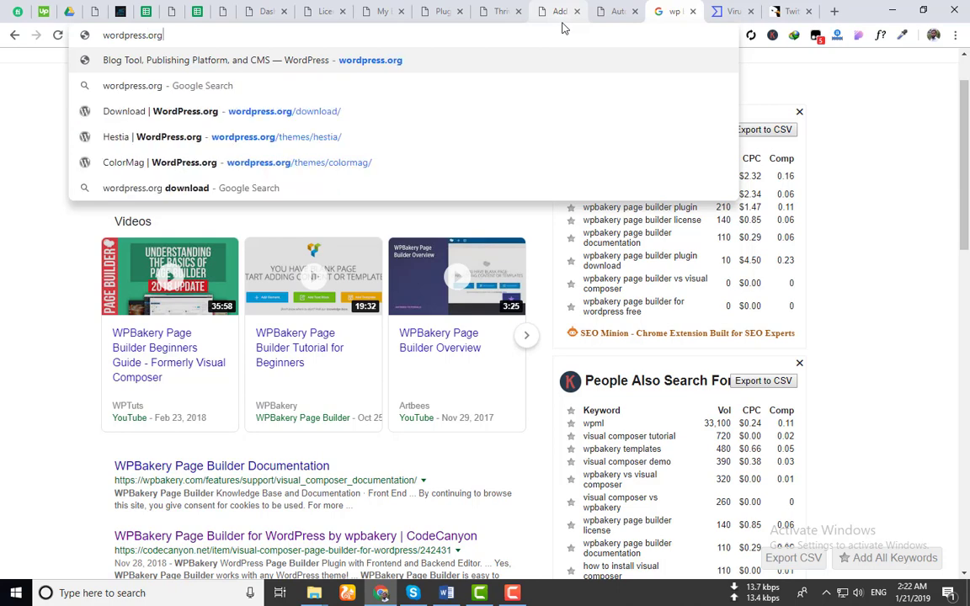
key(Return)
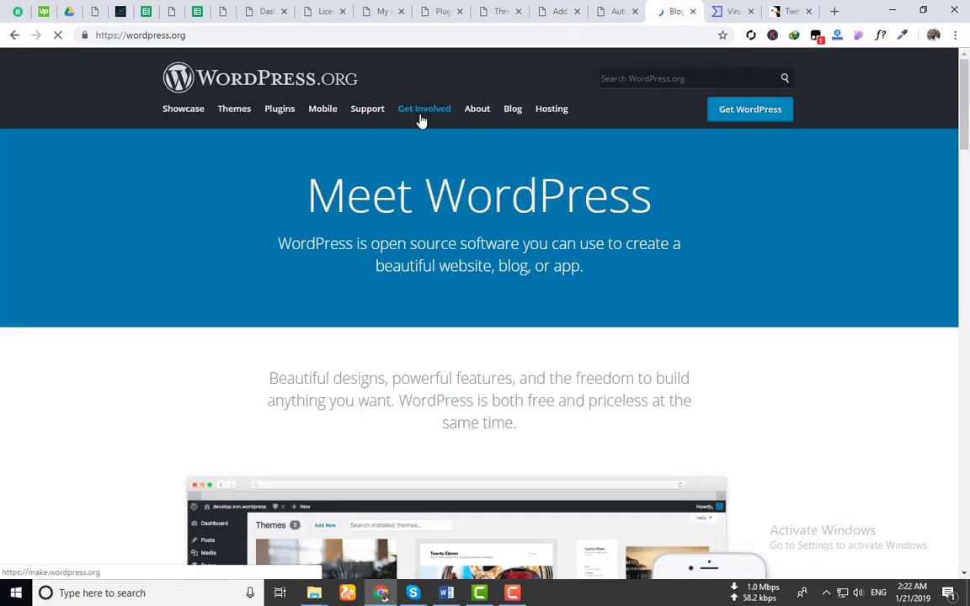
click(281, 113)
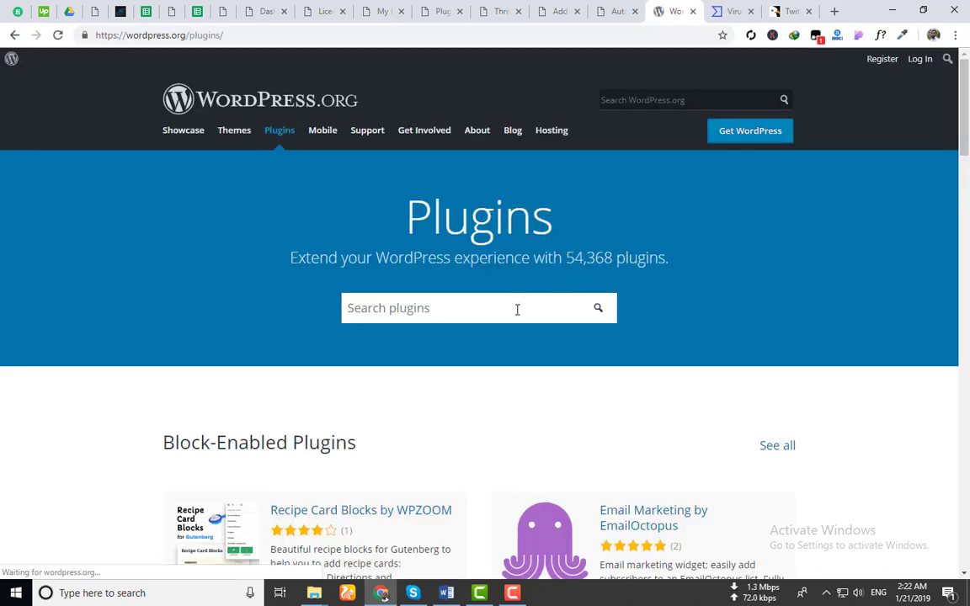
- Search the plugin directory for "wp forms" and open the Contact Form by WPForms plugin page
click(515, 308)
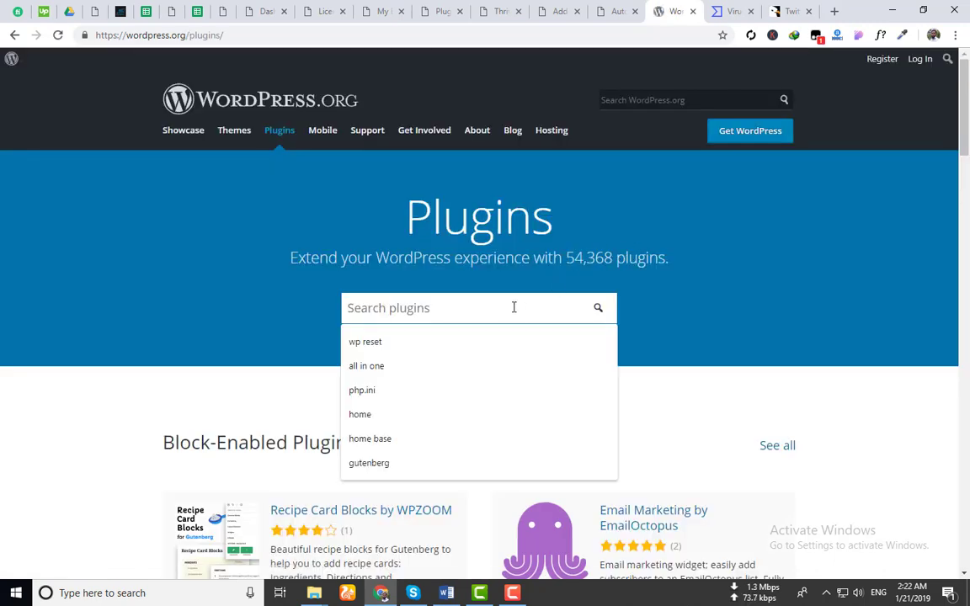
text(wp form)
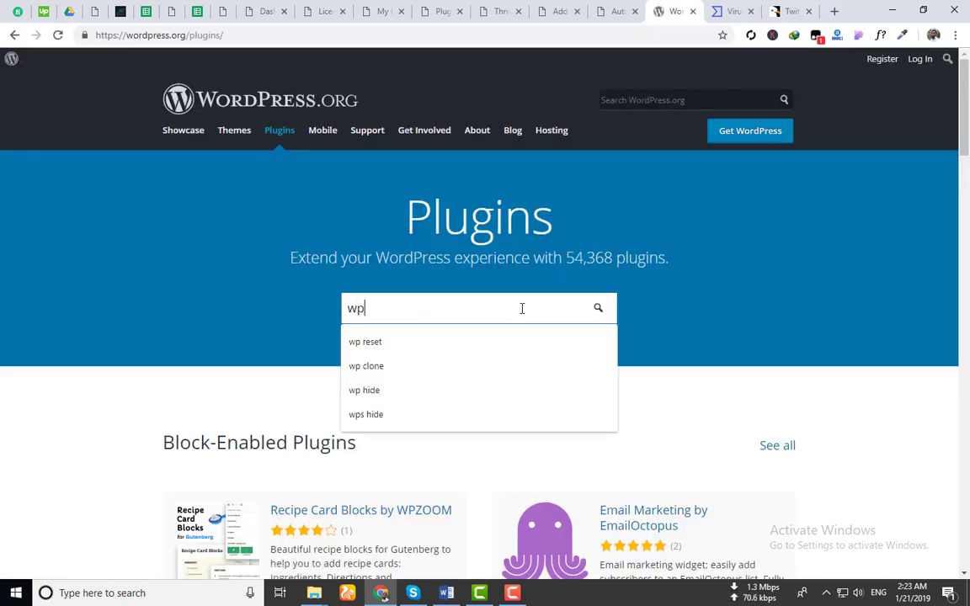
text(s)
key(Return)
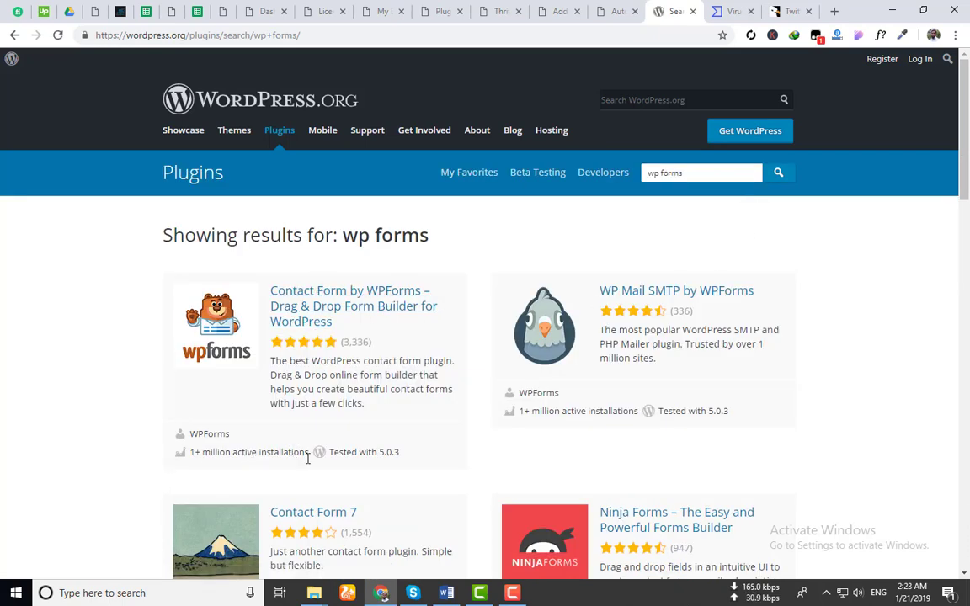
click(343, 310)
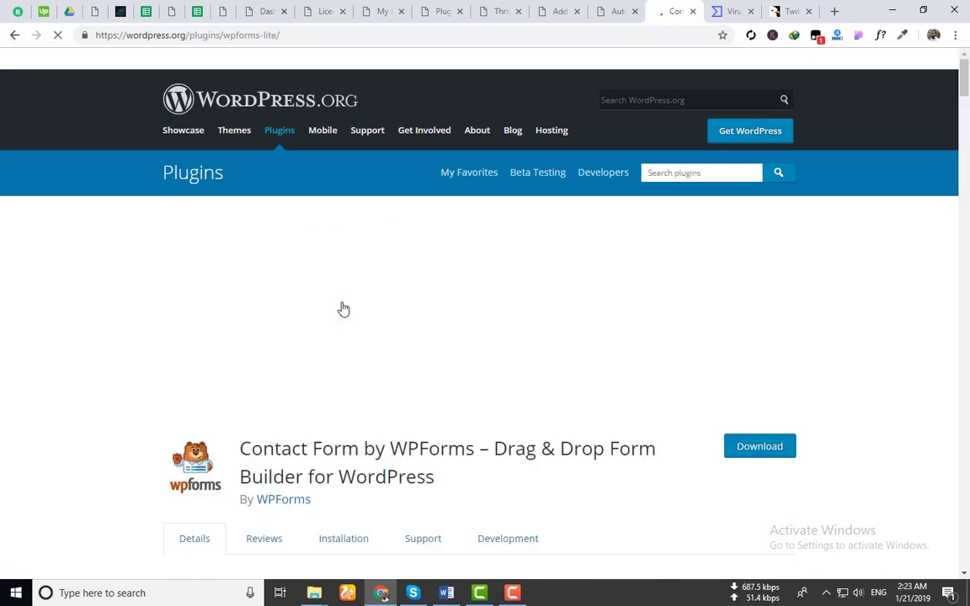
- Download the WPForms plugin as wpforms-lite.zip to the Downloads\Compressed folder
scroll(654, 342, down, 2)
click(755, 251)
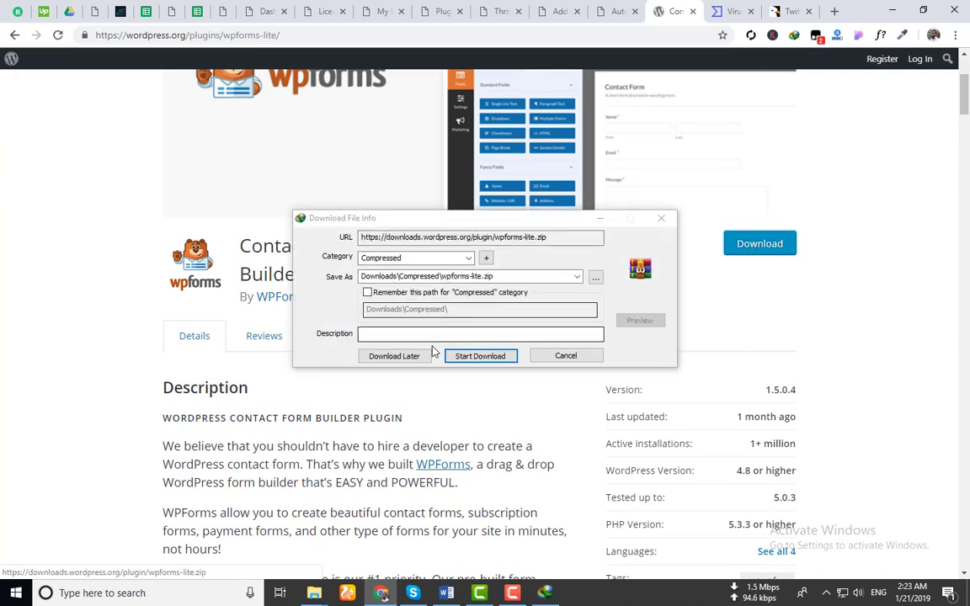
click(463, 354)
click(613, 256)
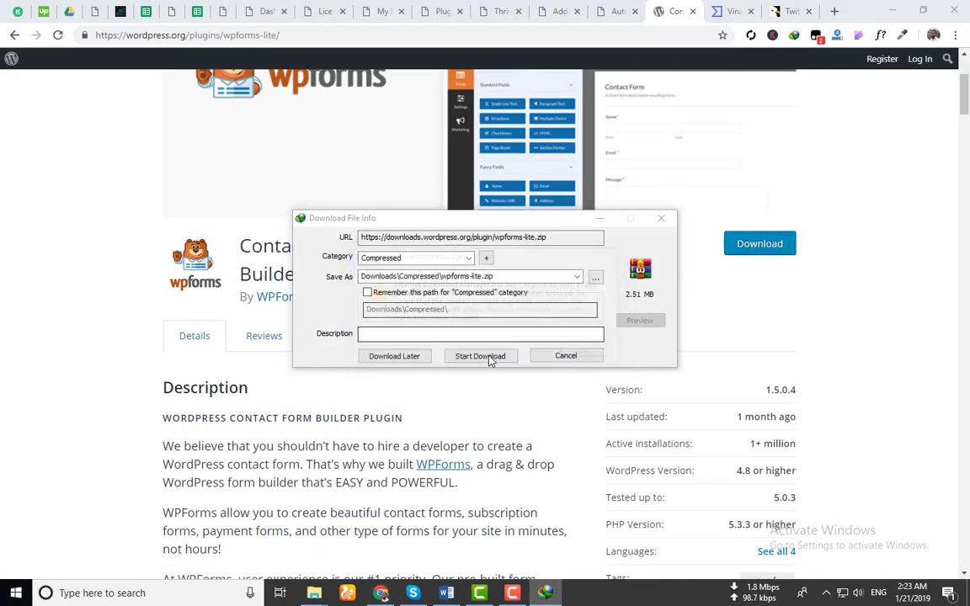
click(487, 357)
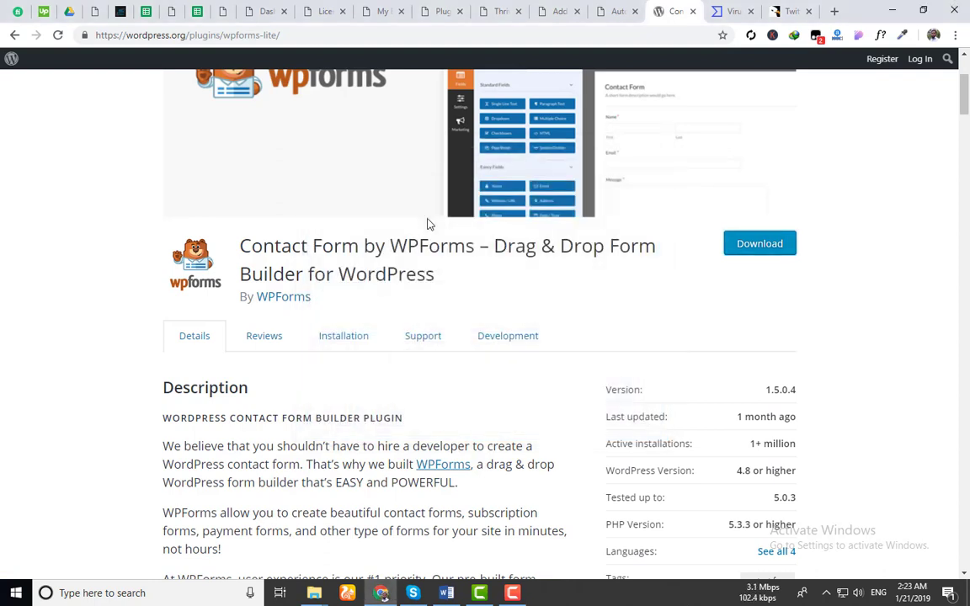
- Bring up the Themes File Explorer window, go to the Compressed folder in Downloads and select wpforms-lite.zip
mouse_move(328, 595)
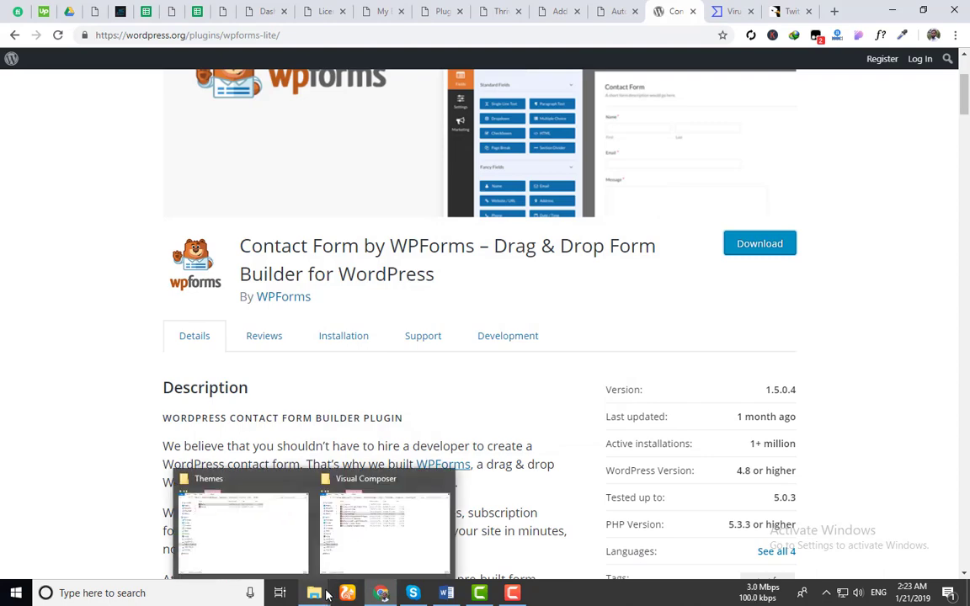
click(243, 527)
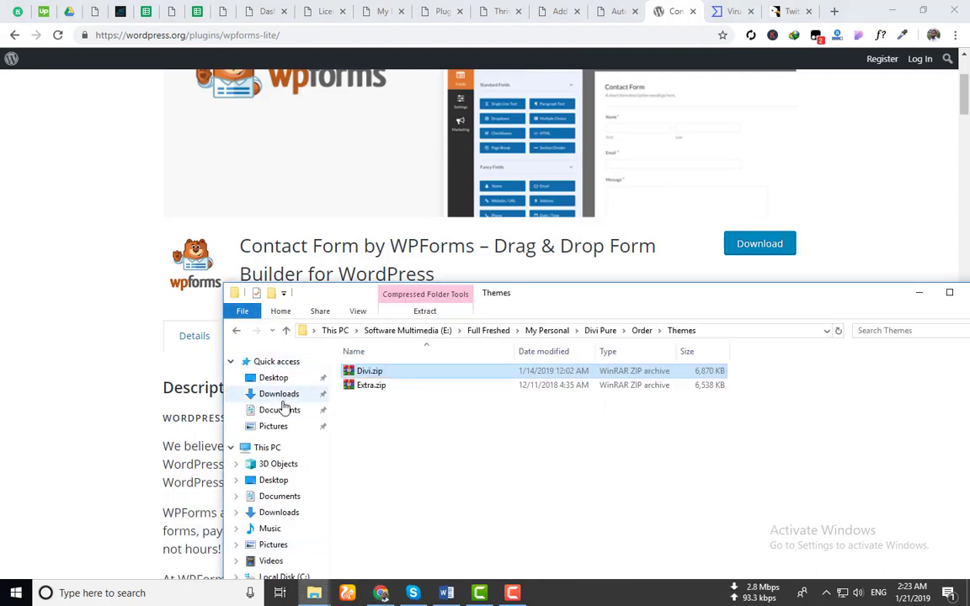
click(279, 393)
drag(527, 305, 409, 143)
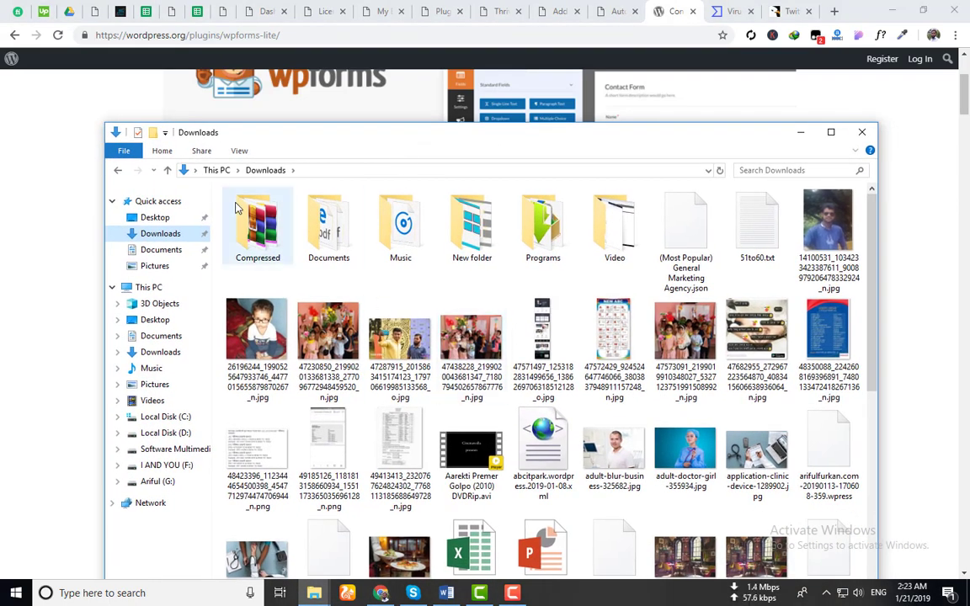
double_click(258, 223)
drag(314, 135, 453, 67)
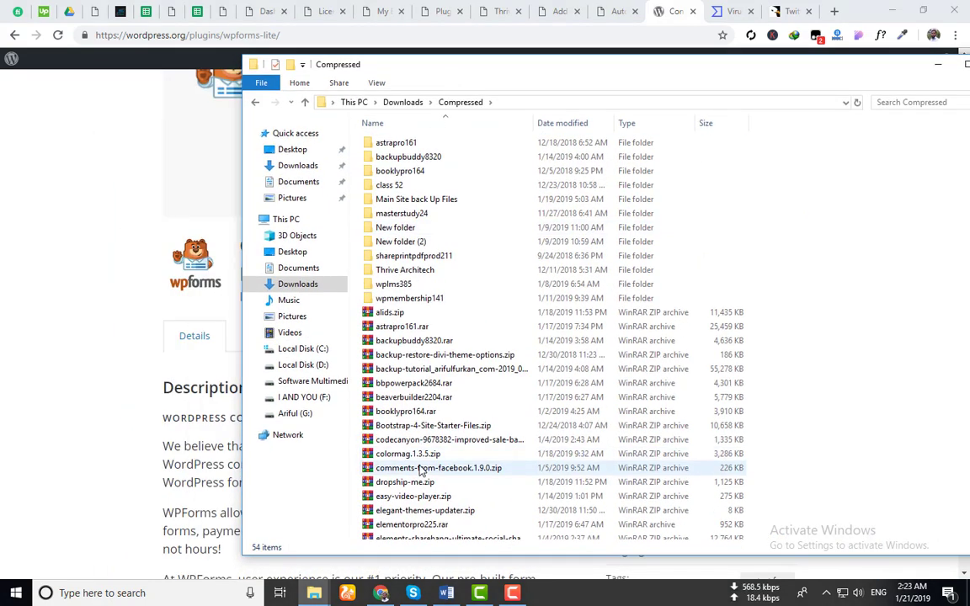
scroll(420, 472, down, 5)
scroll(420, 472, down, 2)
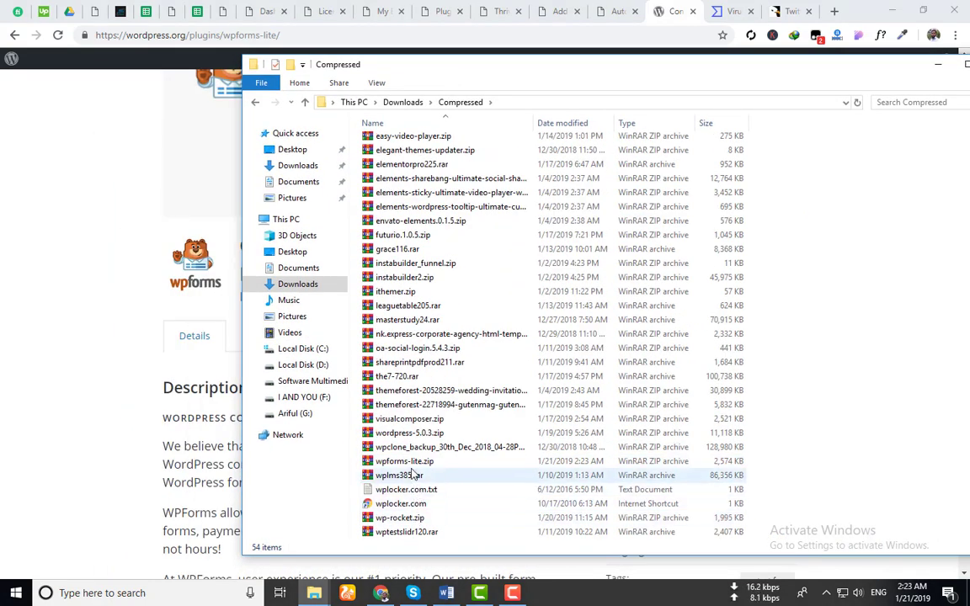
click(420, 460)
- Return to VirusTotal with the Compressed folder window beside its upload area and submit wpforms-lite.zip for scanning
click(731, 11)
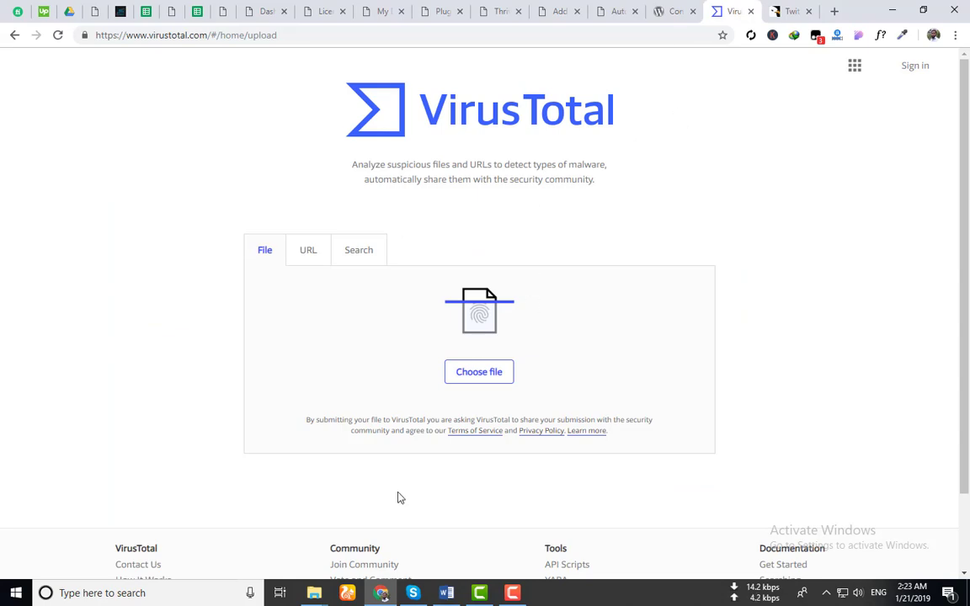
mouse_move(323, 594)
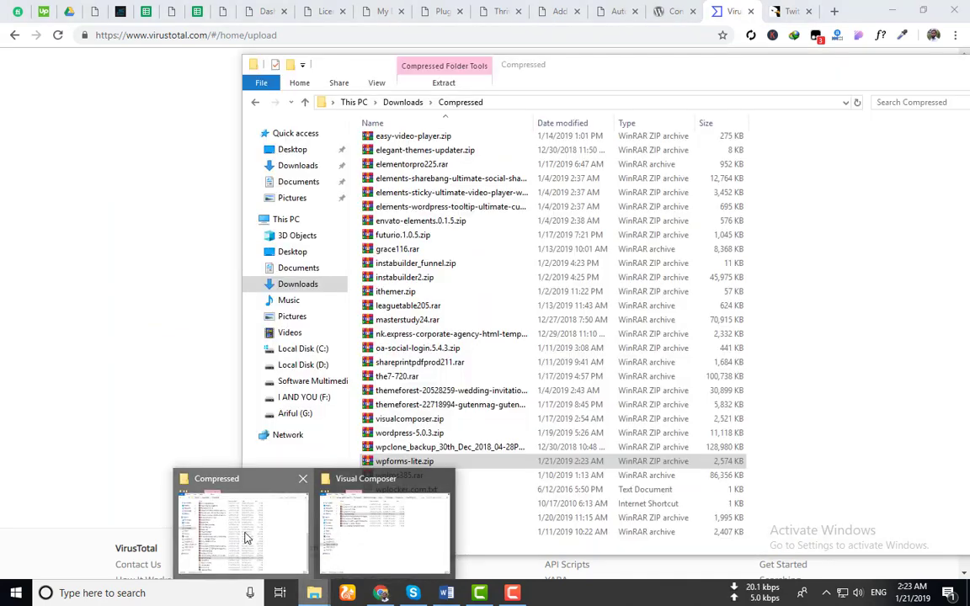
click(249, 535)
drag(552, 70, 883, 54)
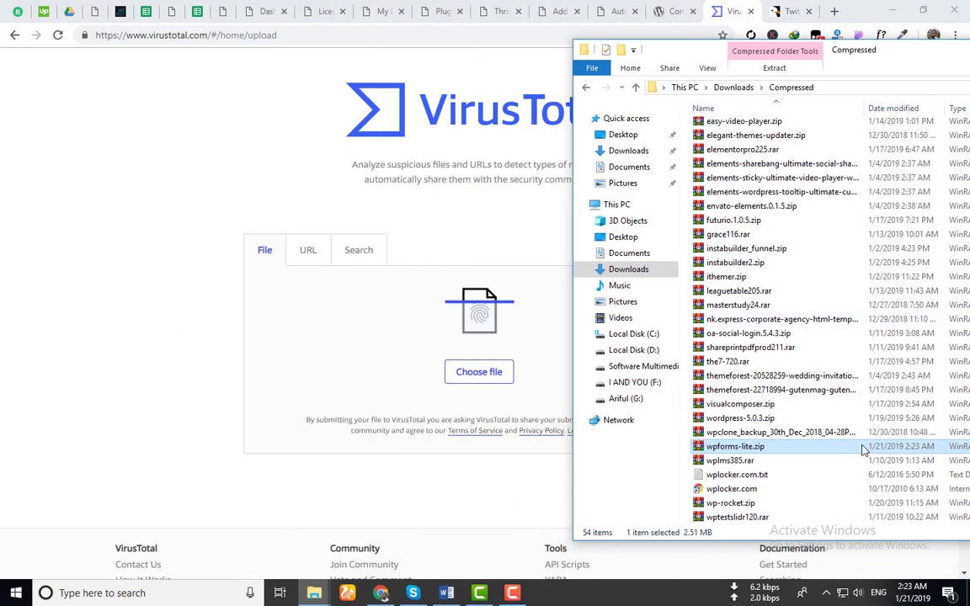
drag(756, 450, 474, 328)
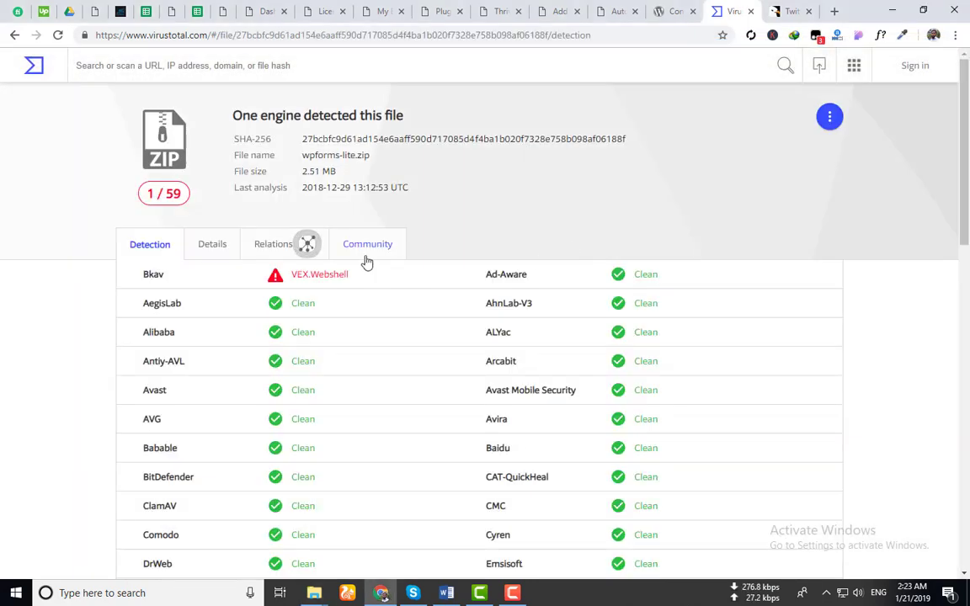
- Highlight the Bkav engine's result in the wpforms-lite.zip report and start a reanalysis of the file
drag(357, 284, 295, 275)
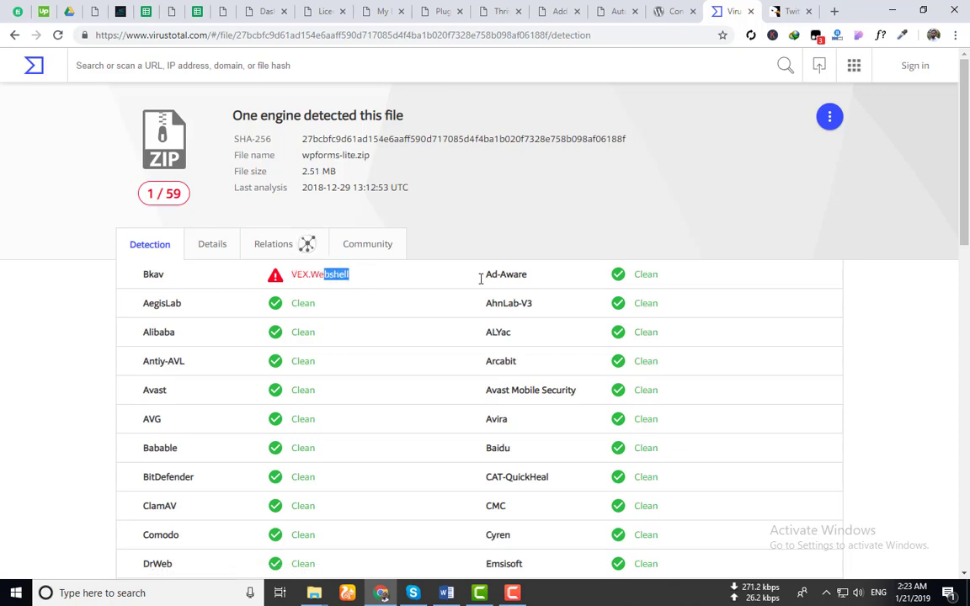
drag(481, 279, 482, 277)
click(828, 115)
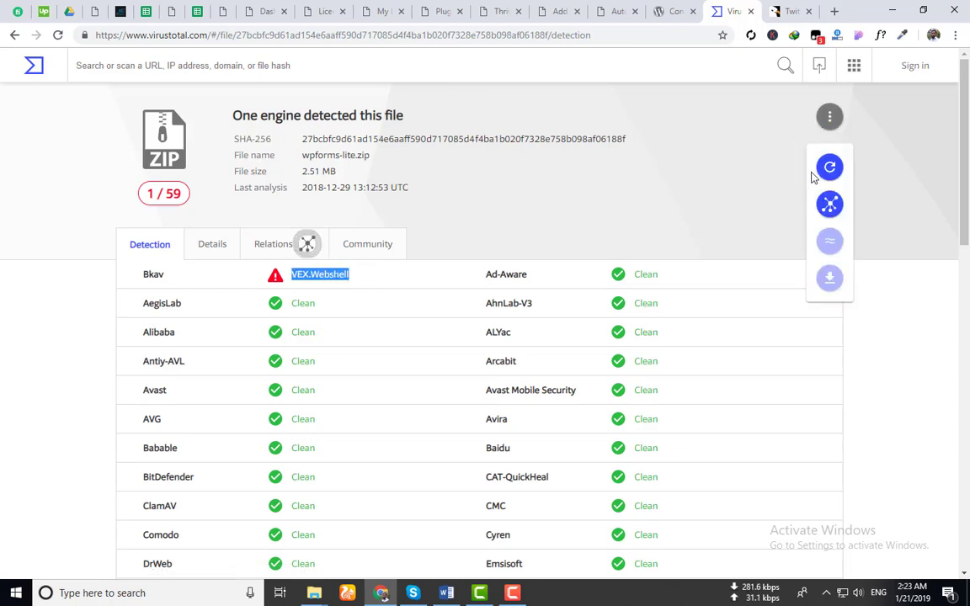
click(829, 166)
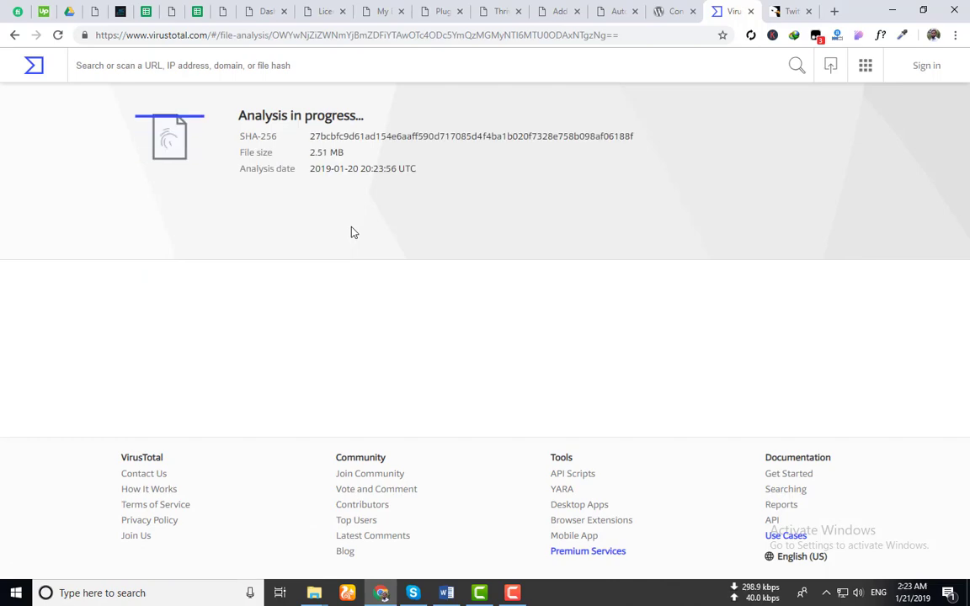
- Look through the description, ratings and support details on the WPForms plugin page at WordPress.org
click(688, 8)
scroll(556, 376, down, 3)
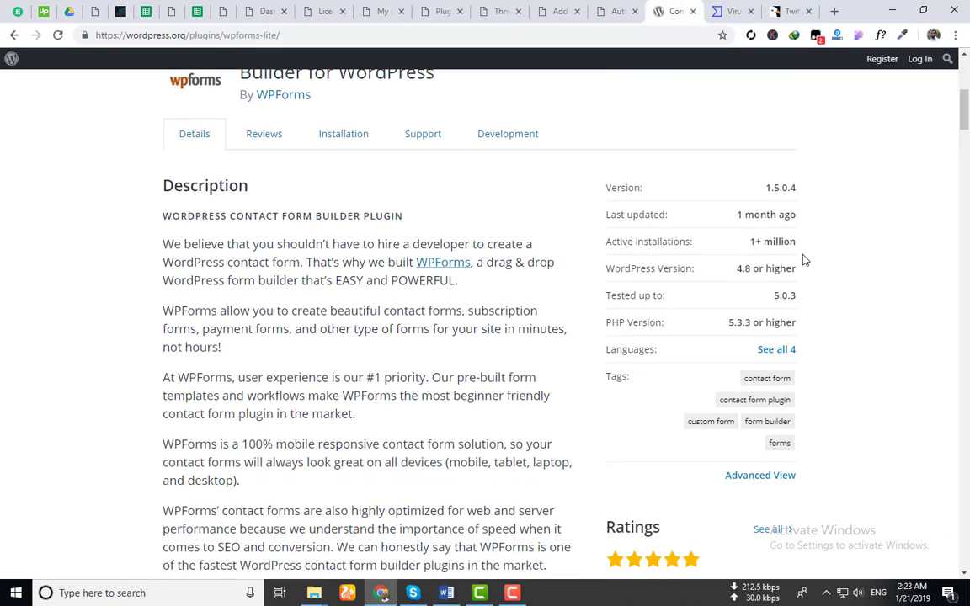
scroll(733, 303, down, 3)
scroll(721, 390, down, 5)
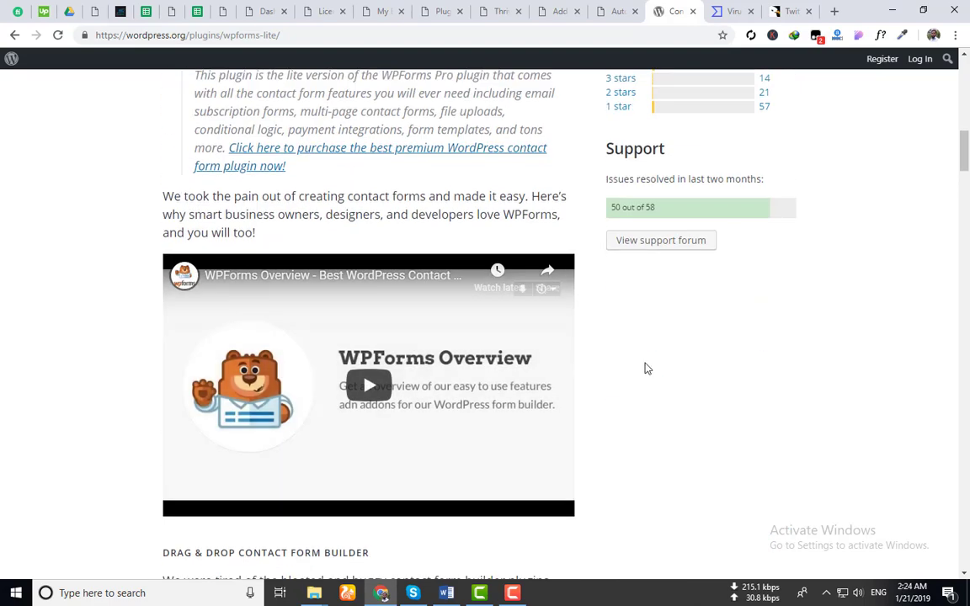
scroll(507, 387, down, 4)
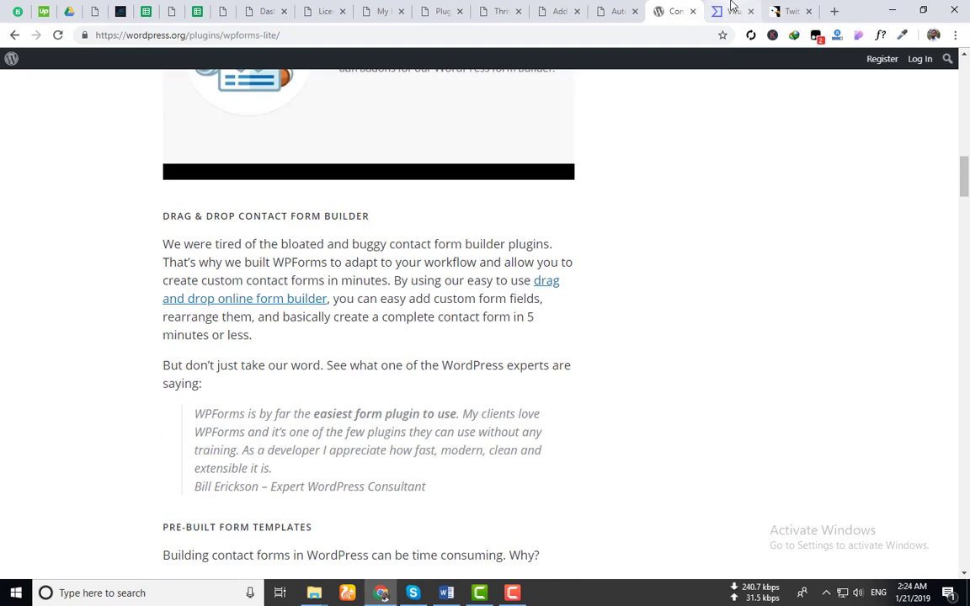
- Highlight the Bkav result in the running VirusTotal reanalysis and go back to the top of the WPForms plugin page
click(732, 10)
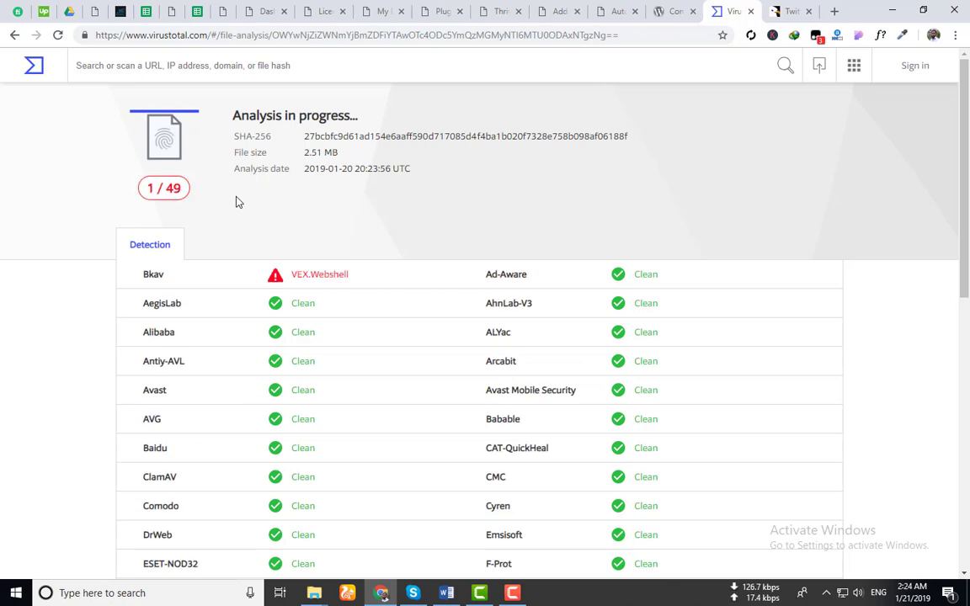
drag(349, 276, 297, 280)
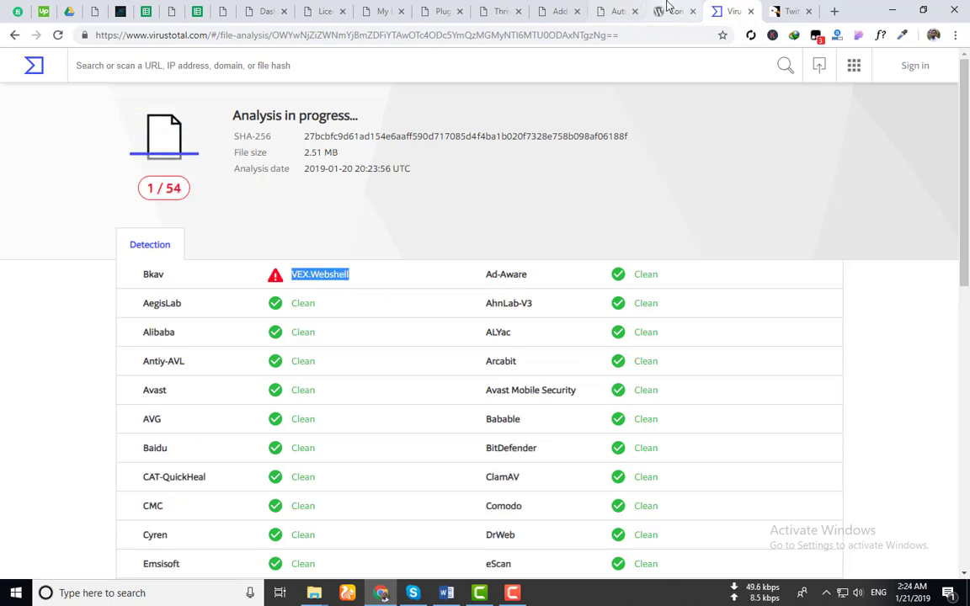
click(669, 11)
scroll(403, 283, up, 10)
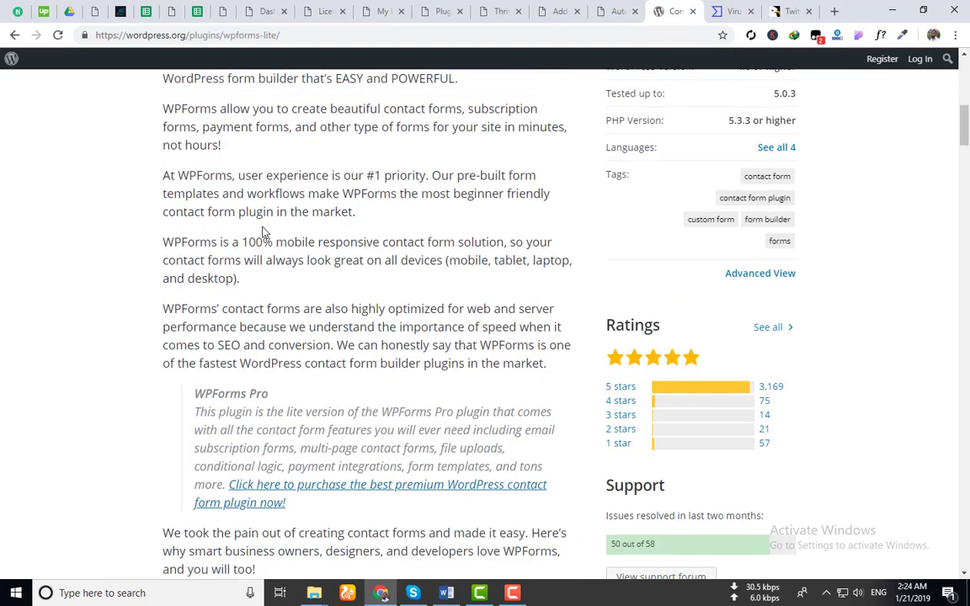
scroll(278, 222, up, 4)
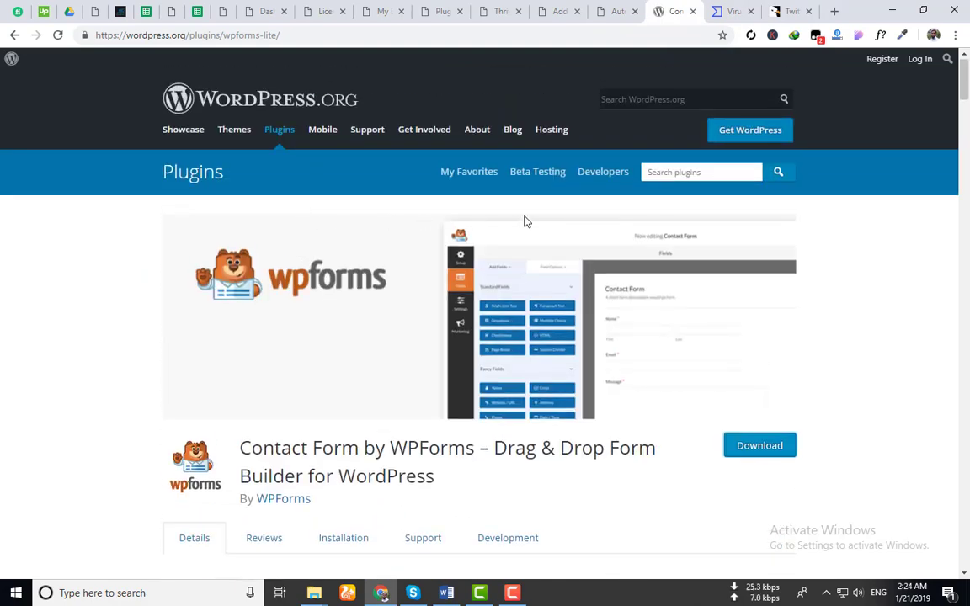
- Return to the VirusTotal analysis of wpforms-lite.zip and highlight the file-specific part of its web address
click(724, 11)
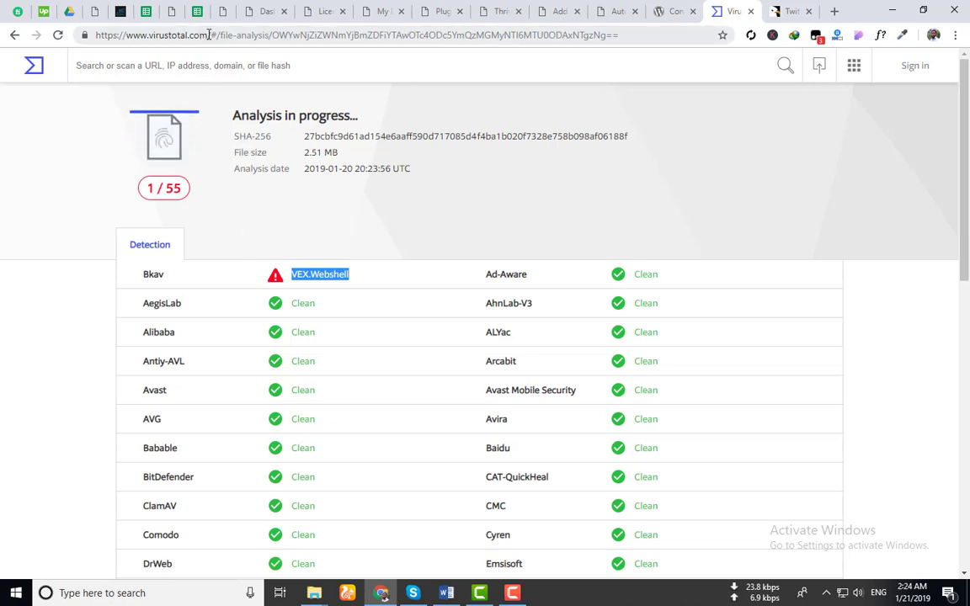
drag(212, 35, 664, 34)
click(745, 160)
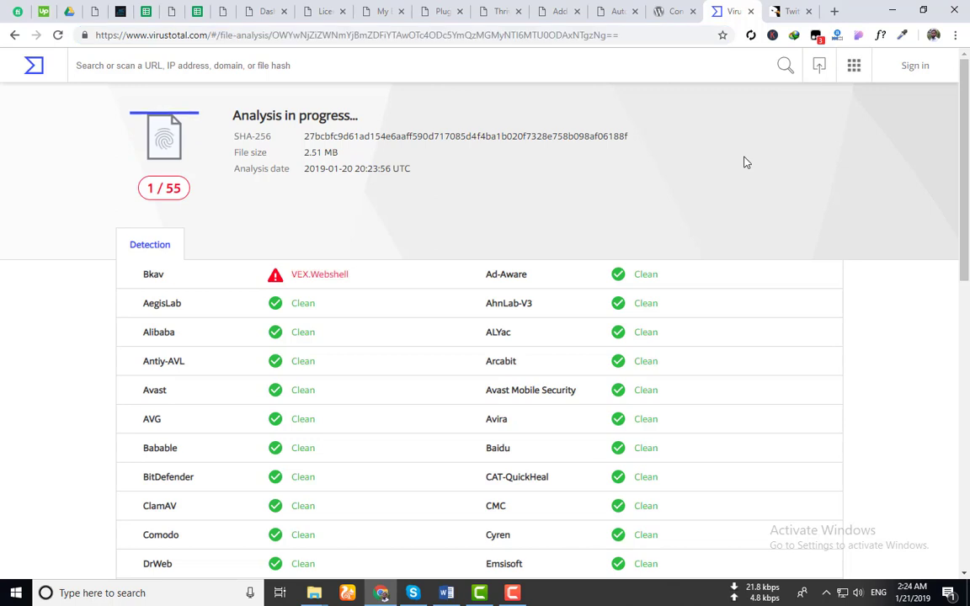
drag(641, 35, 208, 34)
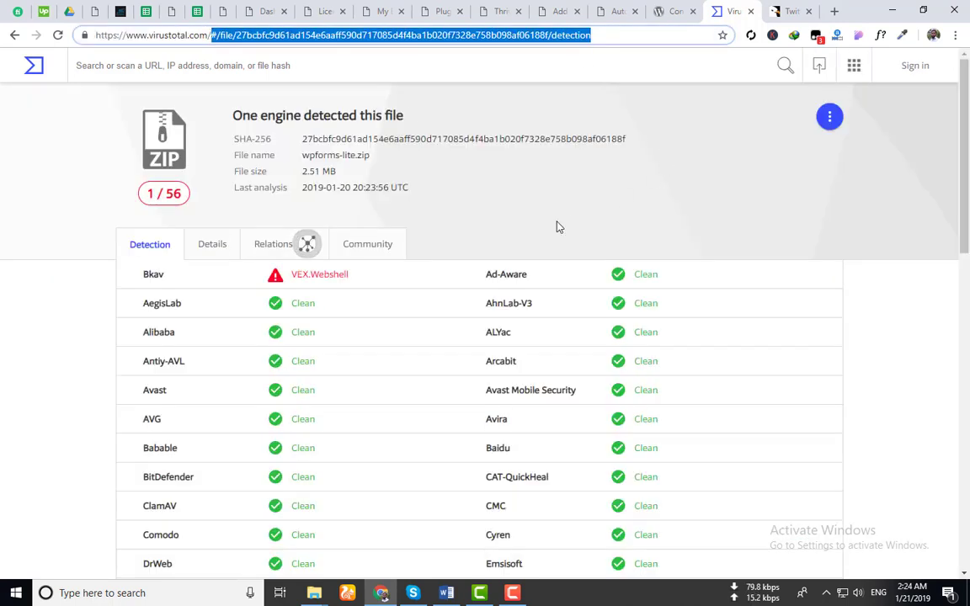
click(554, 228)
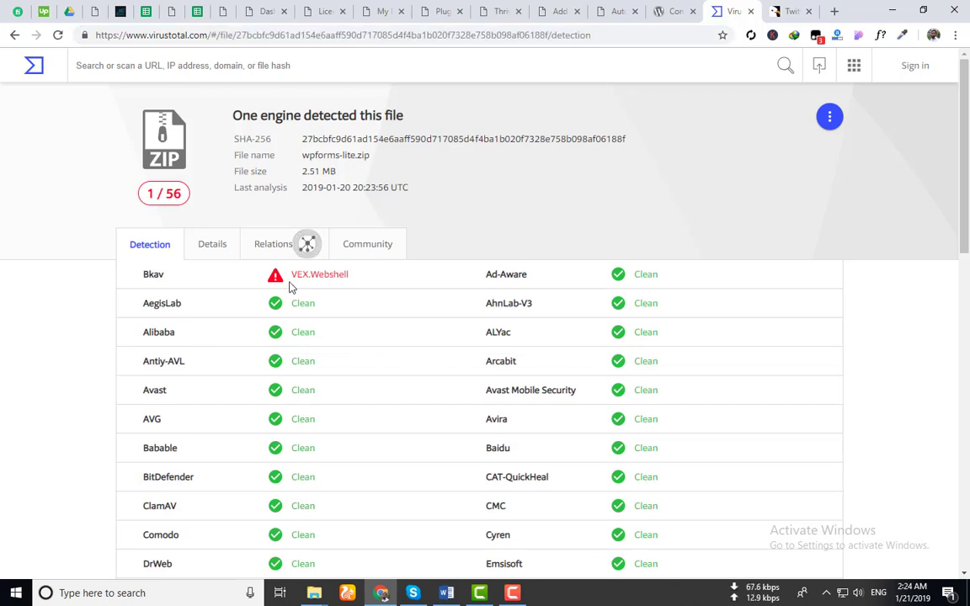
- Highlight the Bkav engine's detection name in the reanalysed wpforms-lite.zip report
drag(291, 275, 337, 271)
click(361, 275)
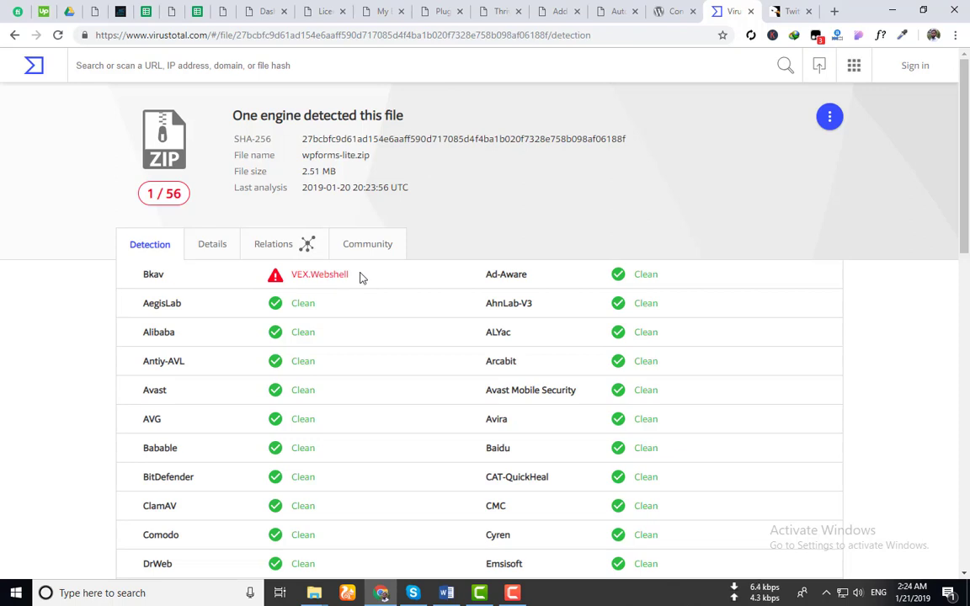
drag(360, 275, 292, 274)
click(351, 274)
double_click(331, 274)
click(303, 274)
double_click(308, 275)
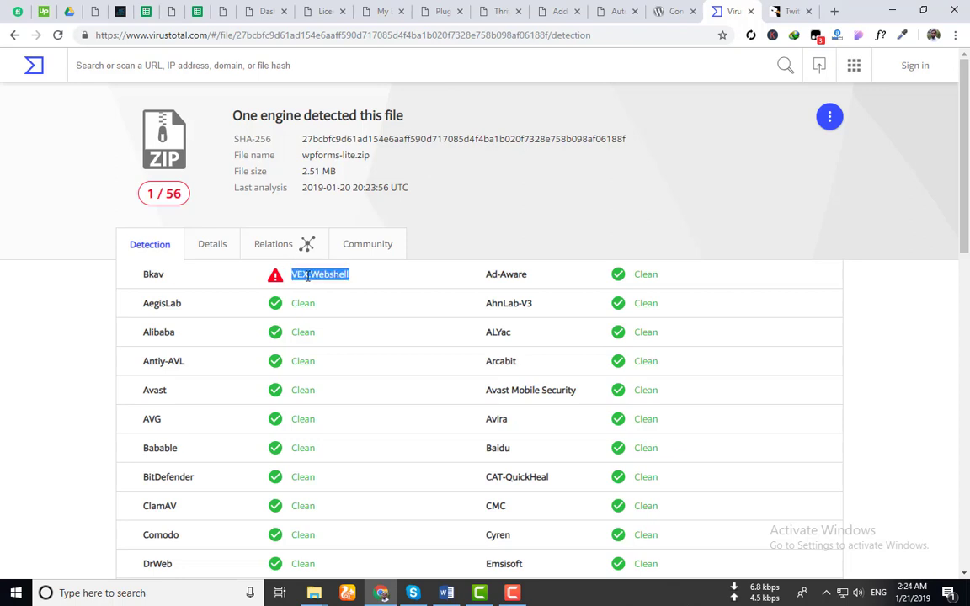
click(309, 275)
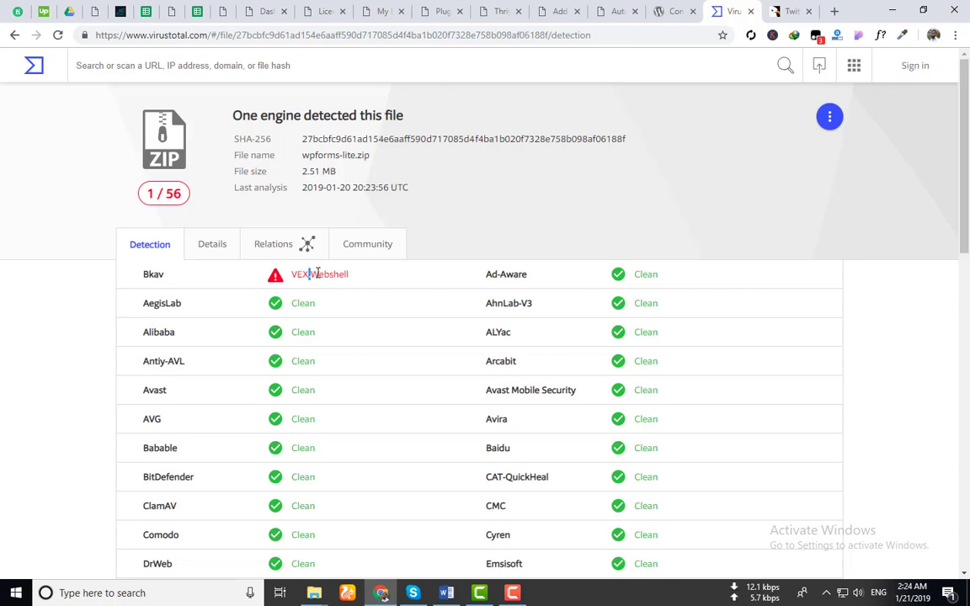
drag(360, 275, 292, 275)
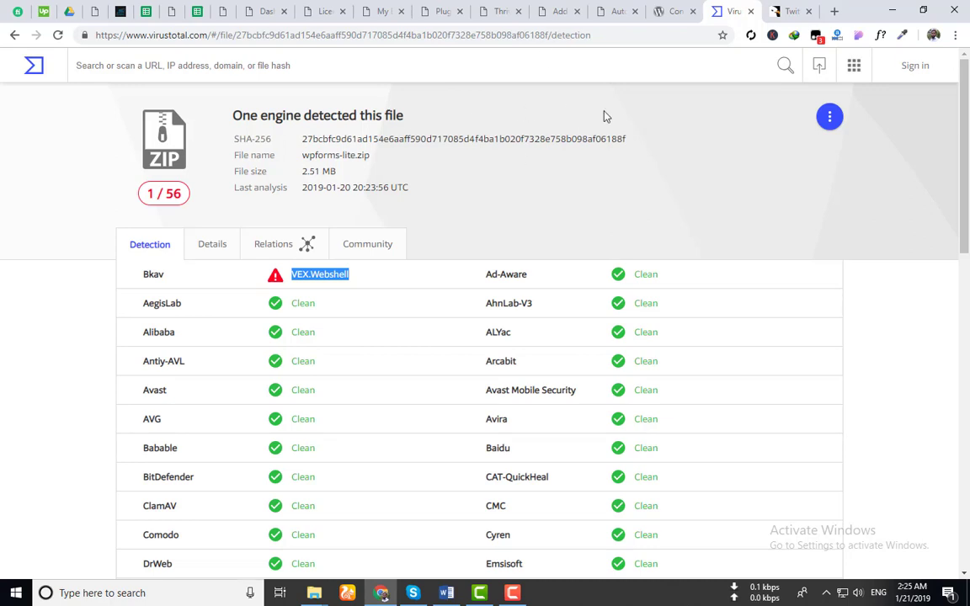
- View the Twitter Feed plugin page on CodeCanyon, and return to VirusTotal to point out the Bkav detection again
click(783, 11)
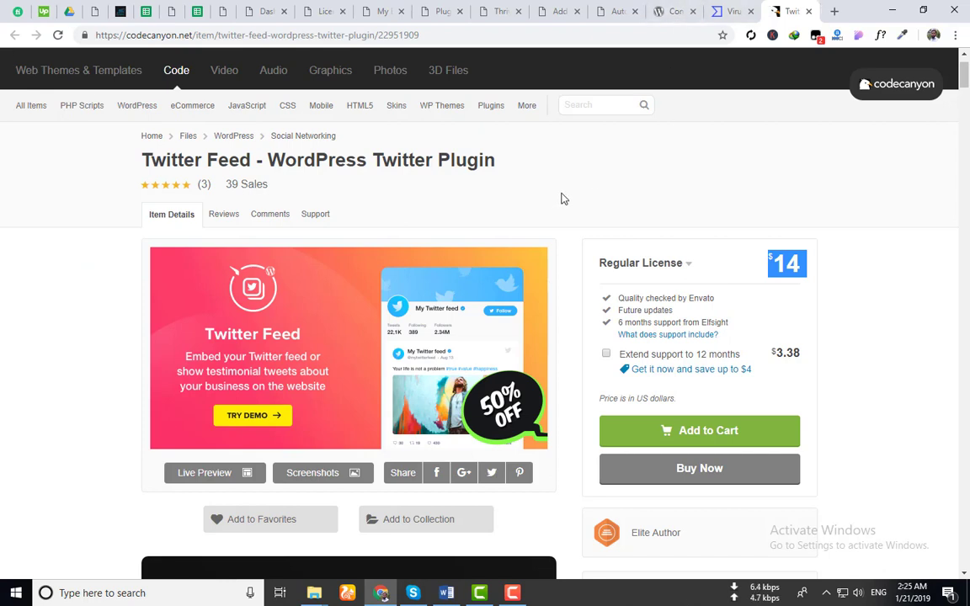
click(730, 11)
click(299, 281)
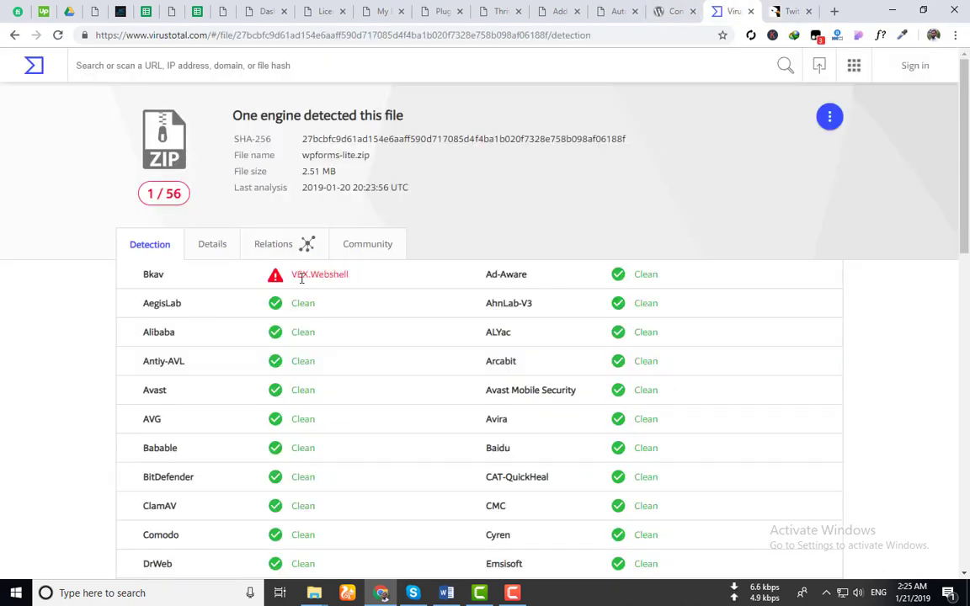
triple_click(330, 274)
click(300, 278)
drag(348, 274, 292, 275)
click(316, 281)
- Load wplocker.com in place of the CodeCanyon Twitter Feed plugin page
click(789, 11)
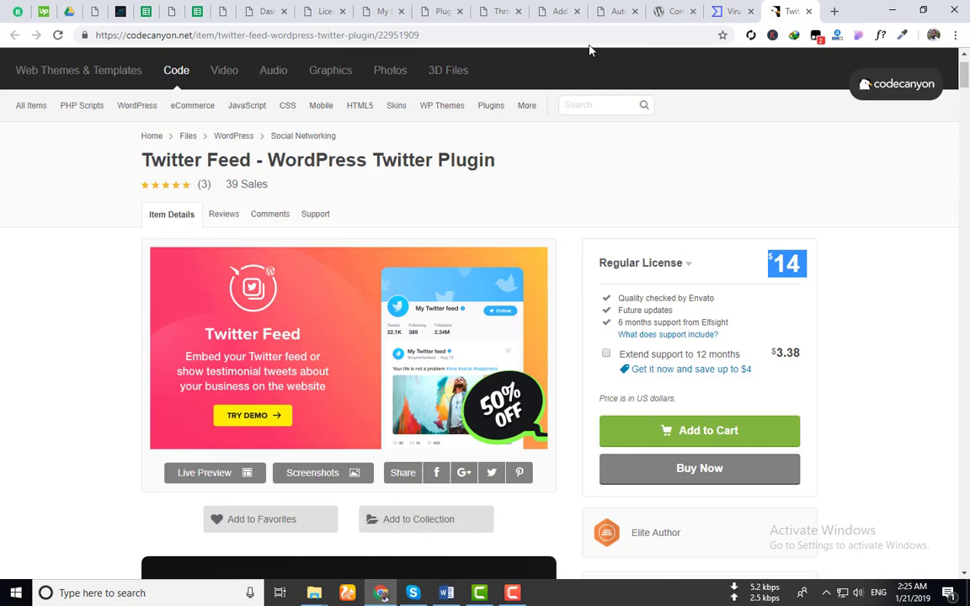
click(593, 38)
key(BackSpace)
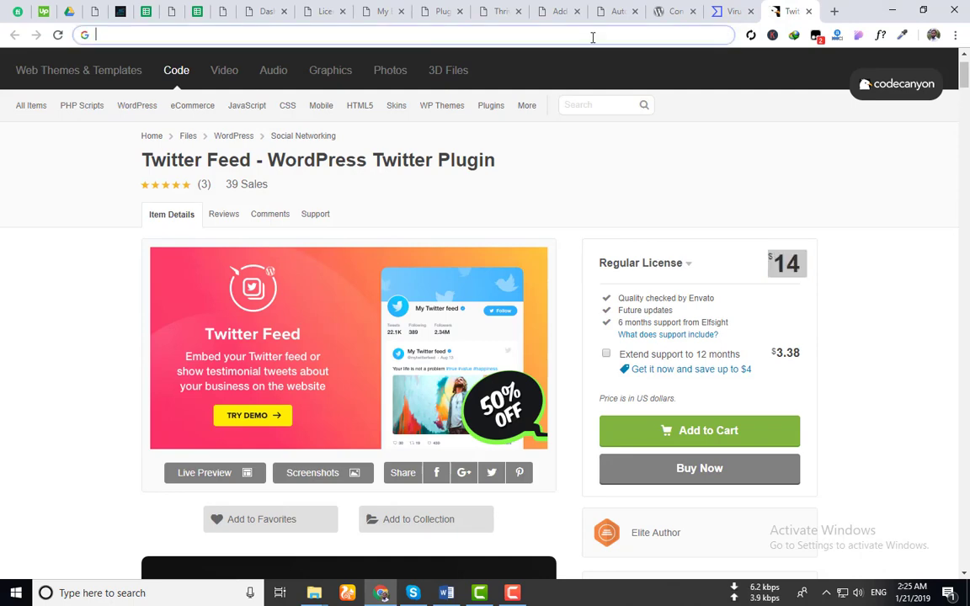
text(wp)
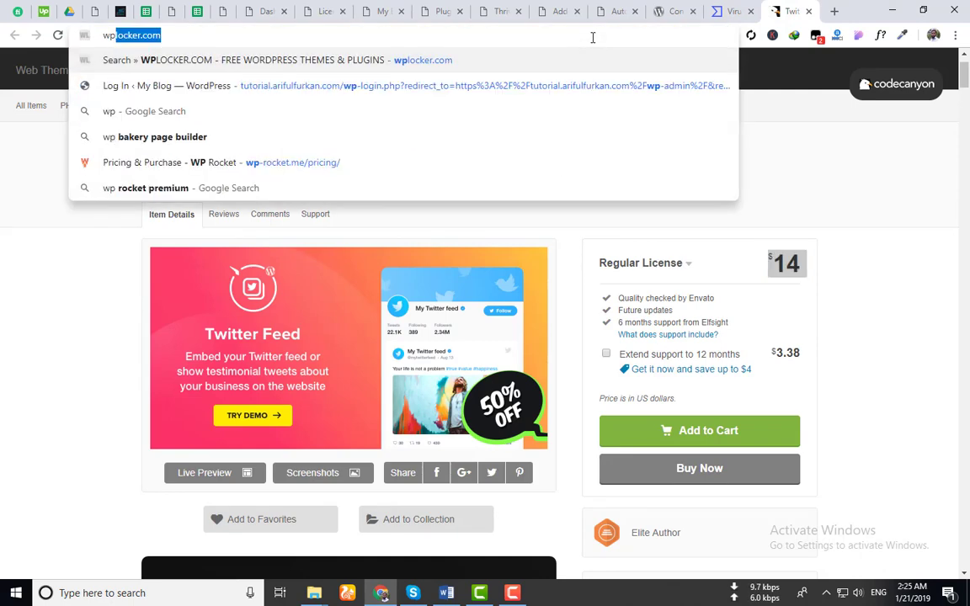
key(Return)
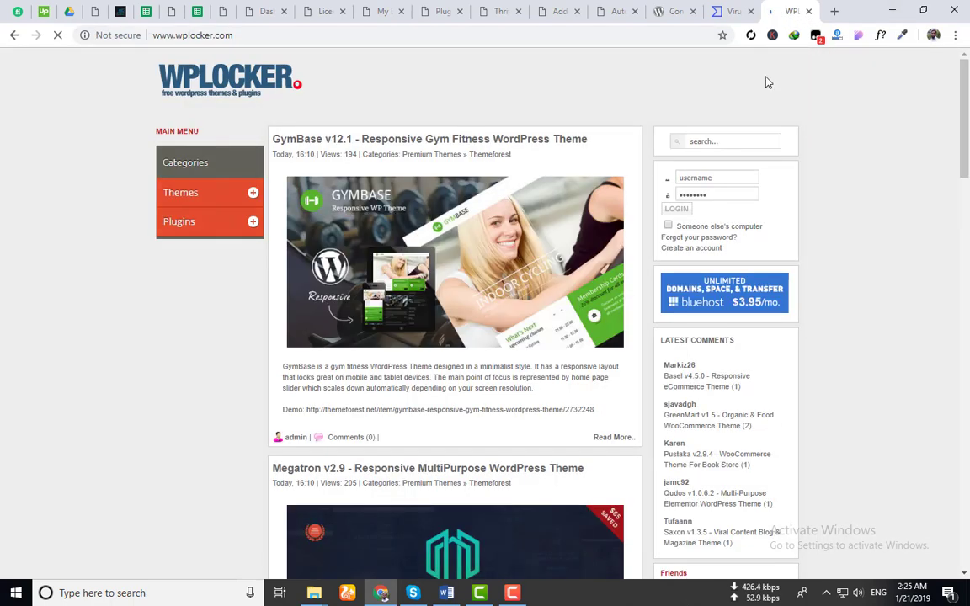
- Search WPLocker for "gravity form" and open the Gravity Forms v2.4.4 + Addons Pack article
click(710, 141)
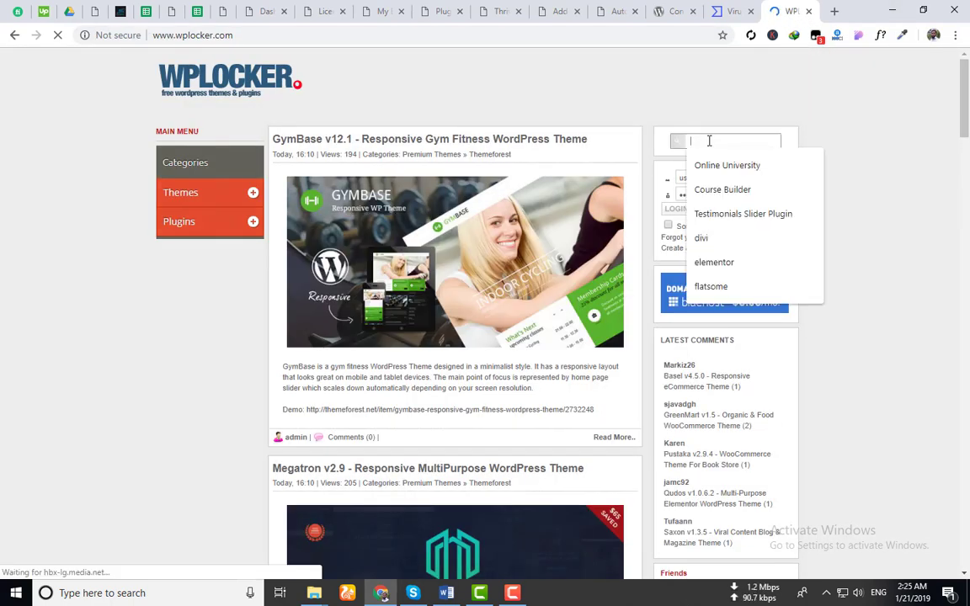
text(glrav)
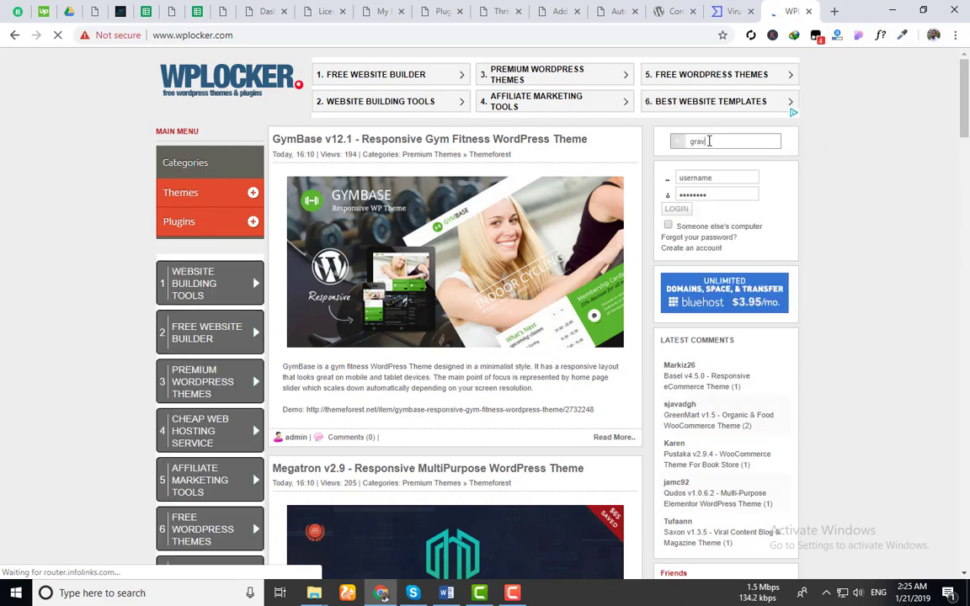
text(ity form)
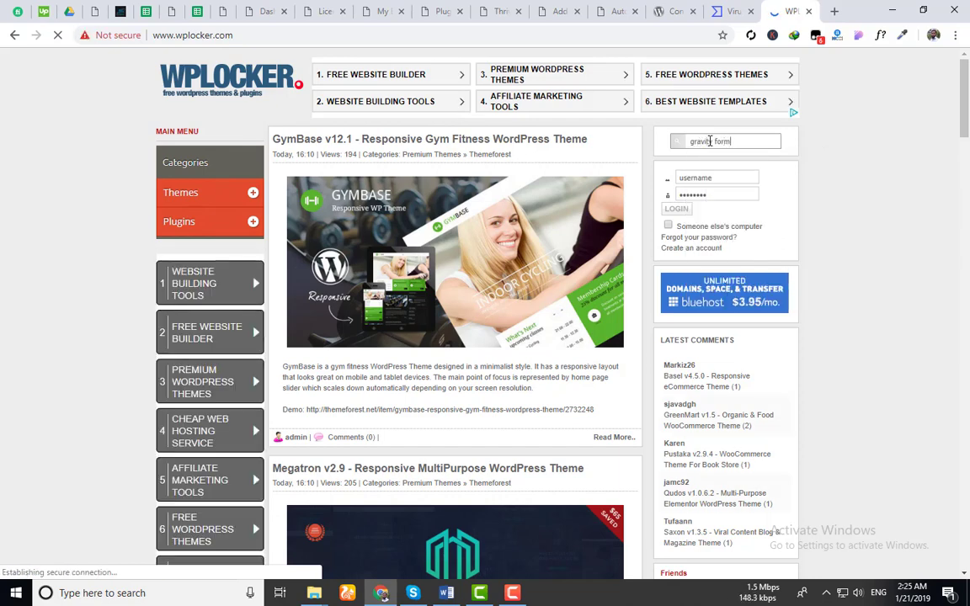
key(Return)
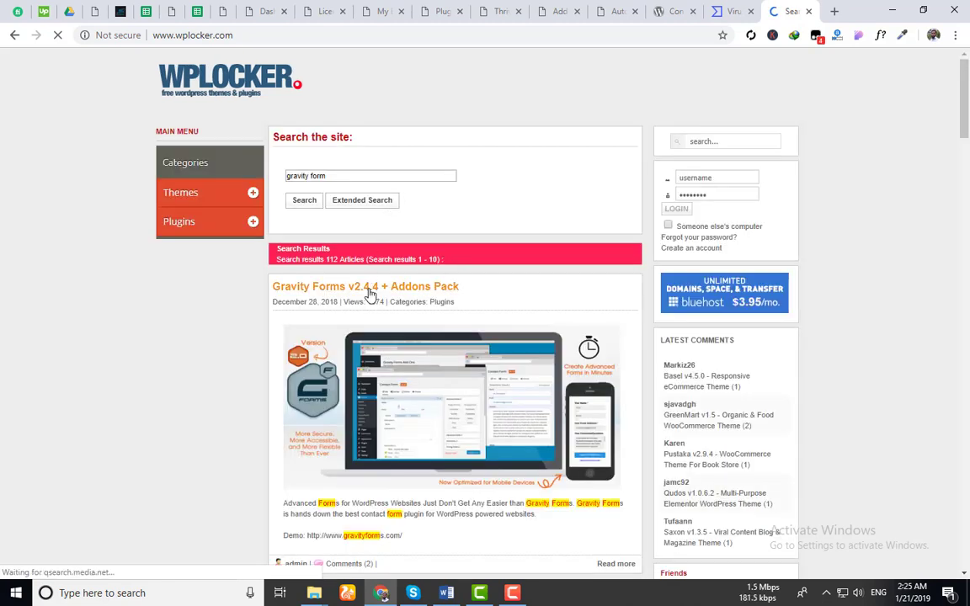
click(370, 293)
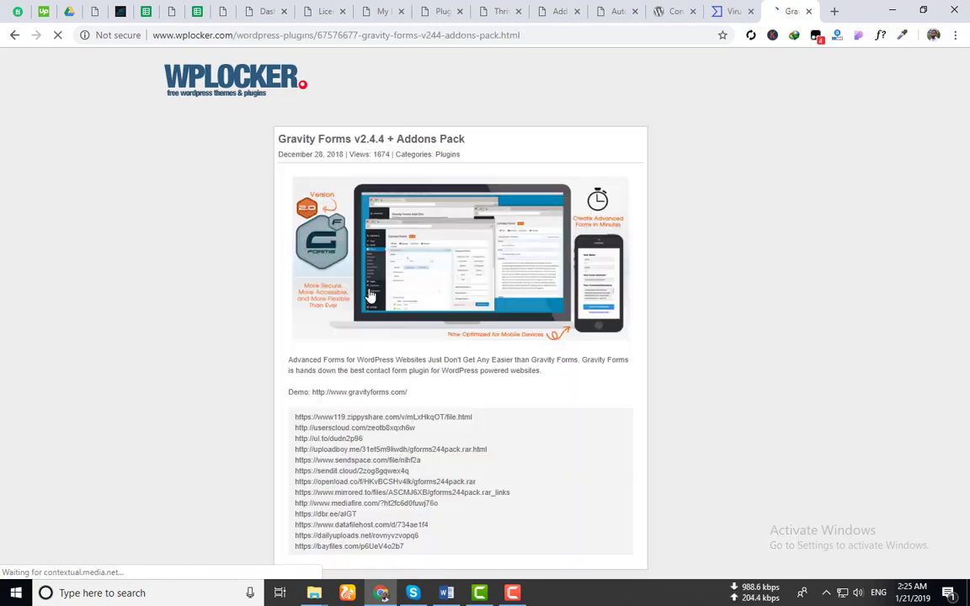
- Copy the zippyshare.com download link from the Gravity Forms article and load it in the same browser tab
scroll(370, 295, down, 2)
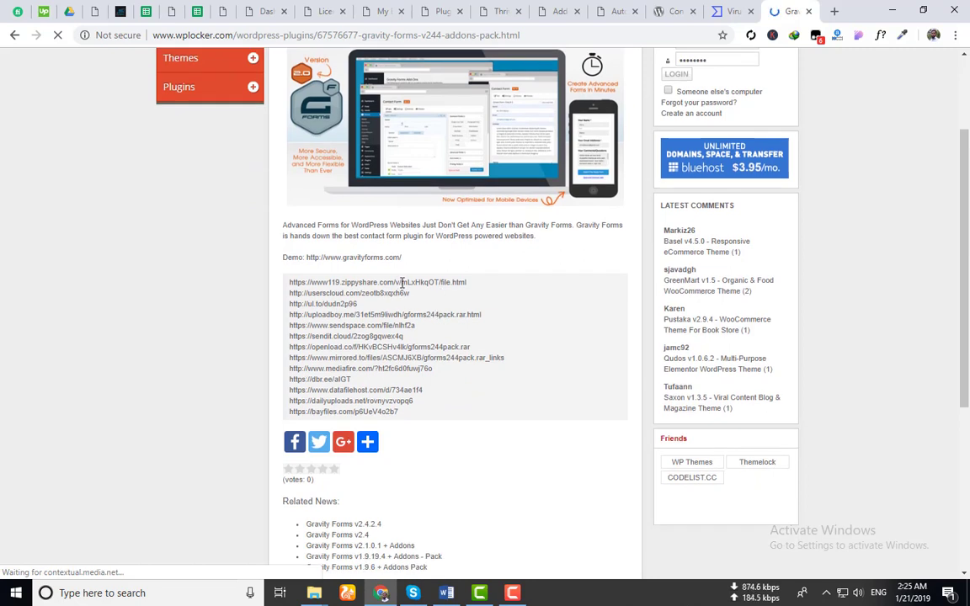
triple_click(402, 283)
key(ctrl+c)
click(506, 27)
key(ctrl+v)
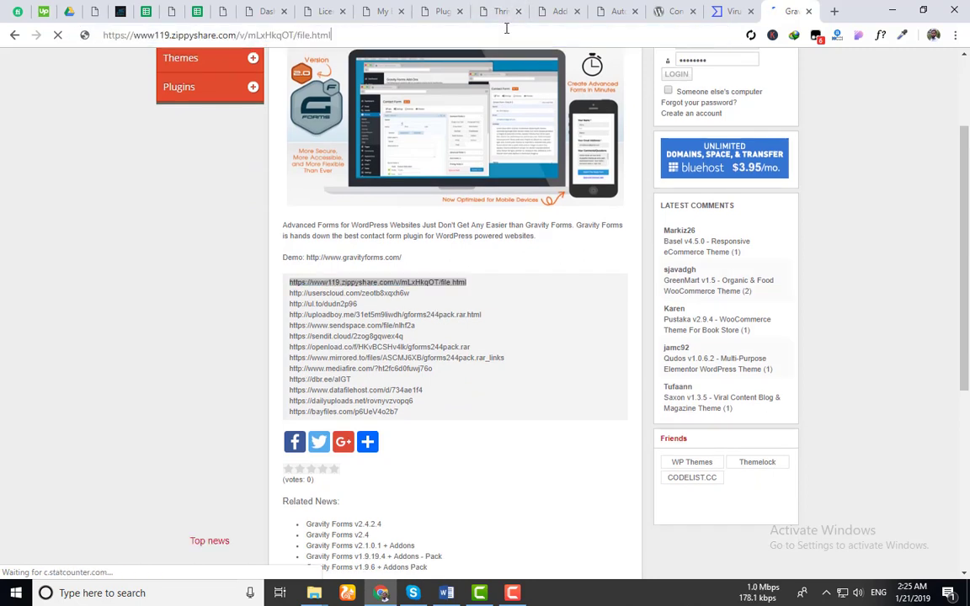
key(Return)
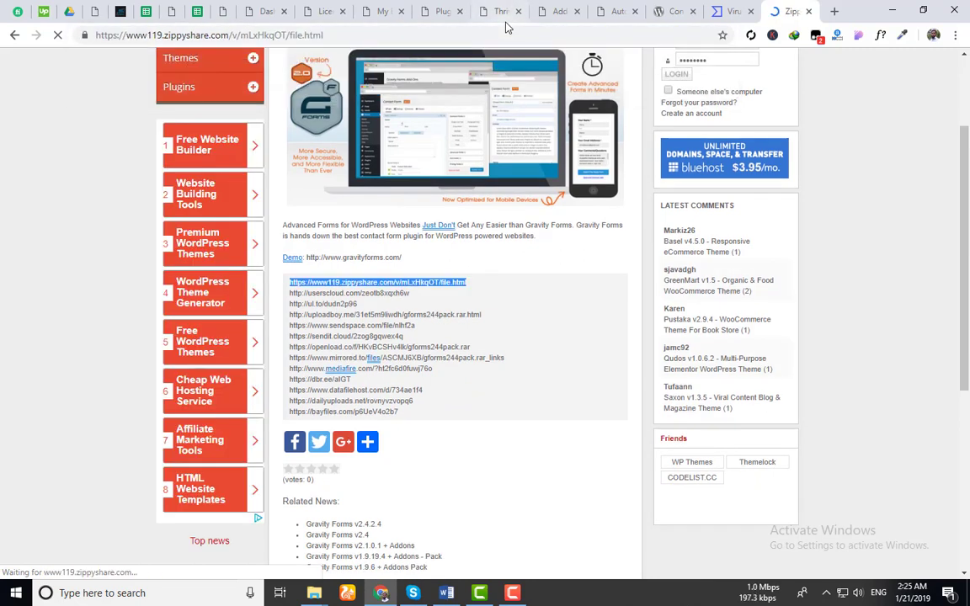